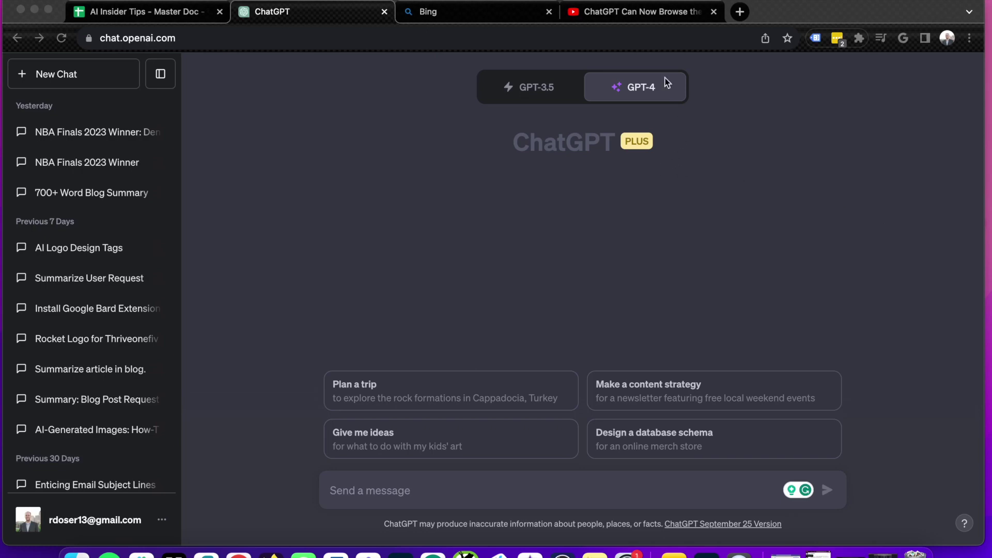
Switch to the YouTube video 'ChatGPT Can Now Browse the Internet! New Update from OpenAI'
left_click(610, 13)
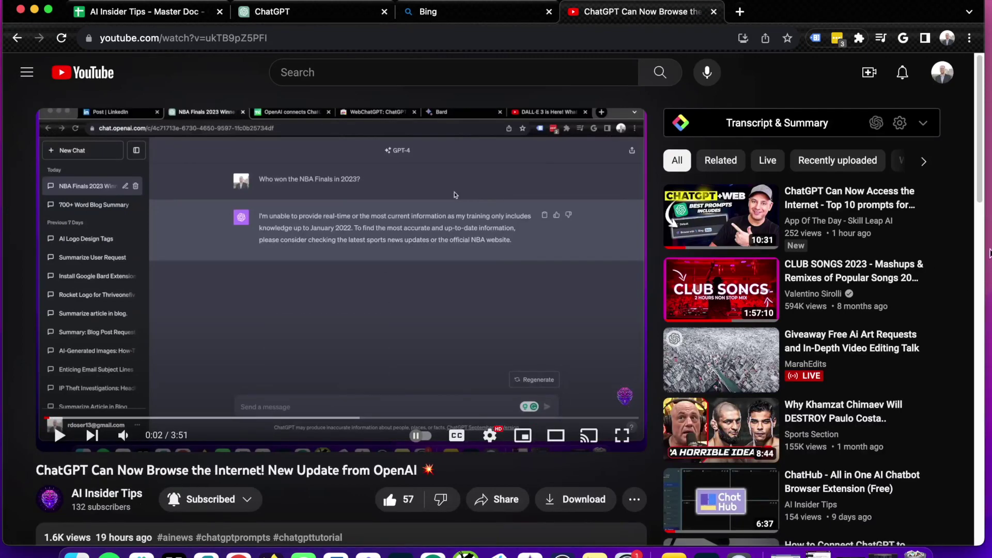
Scroll through the video's comments, then bring up the Bing home page
left_click_drag(982, 111, 990, 253)
scroll(984, 242, "down", 5)
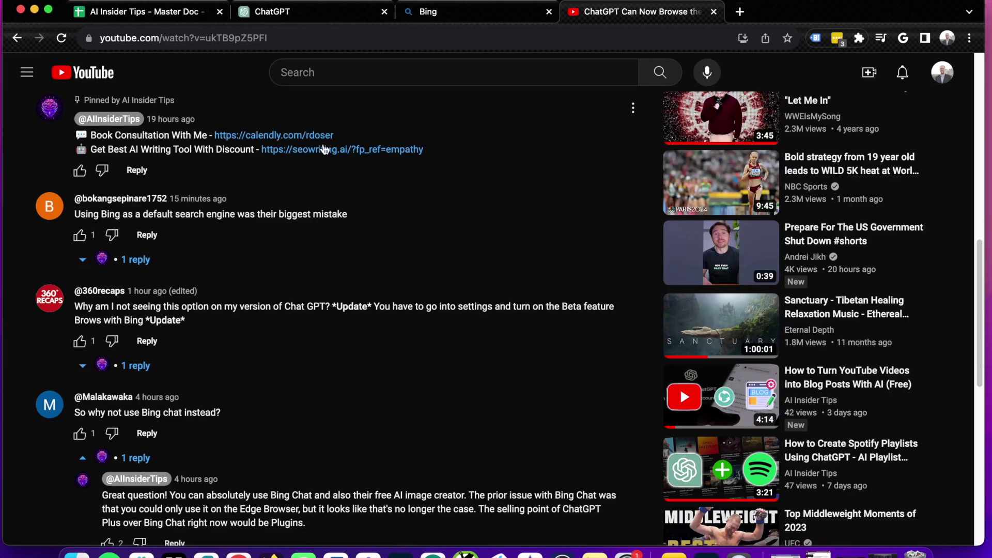
left_click(446, 13)
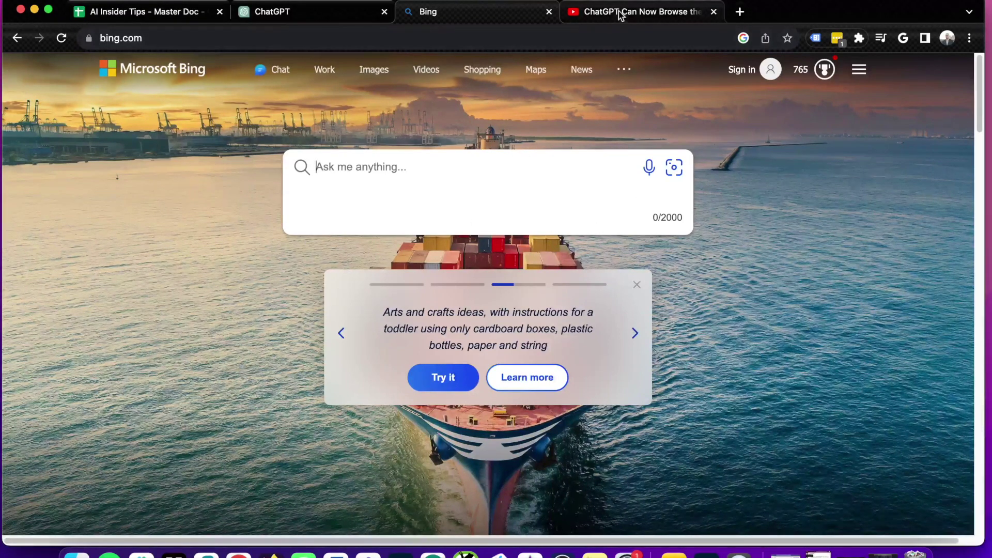
Open Bing's AI chat in More Precise style, then return to ChatGPT's GPT-4 start page
left_click(299, 9)
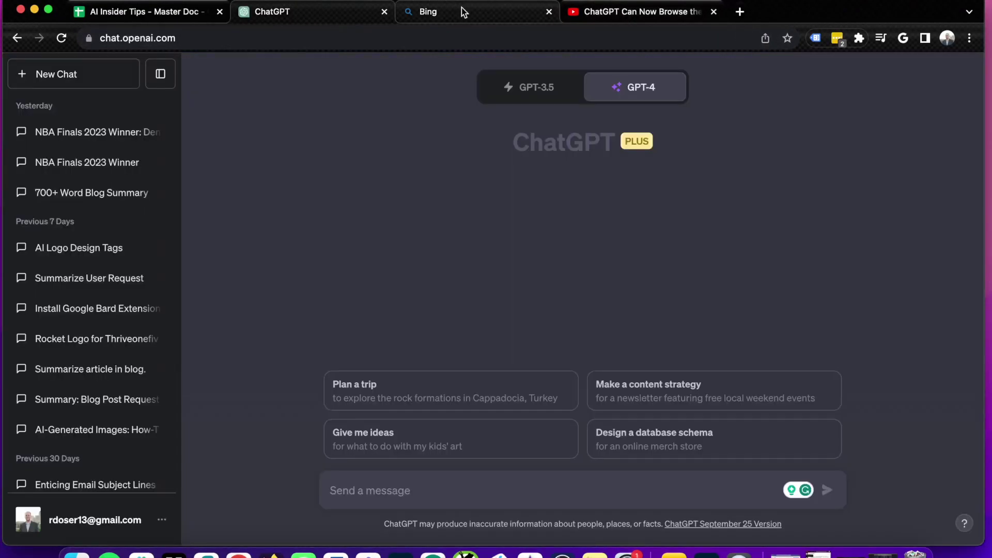
left_click(461, 7)
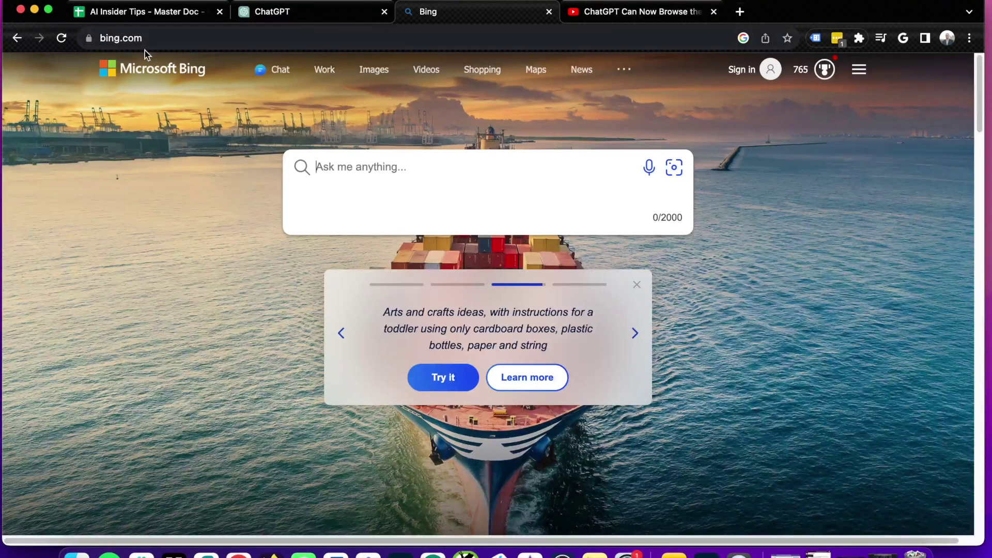
left_click(285, 72)
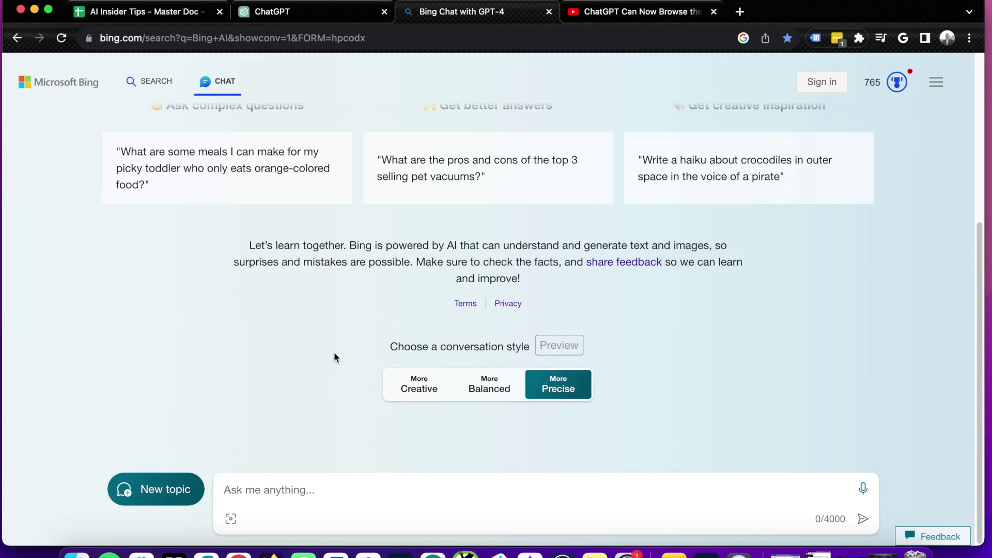
left_click(290, 15)
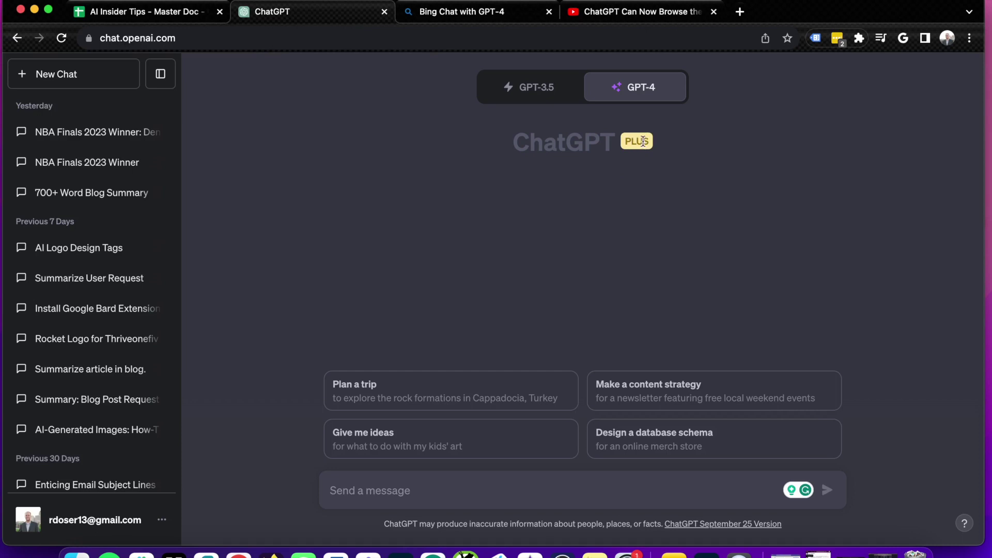
Enable GPT-4 Browse with Bing and ask 'What is the current price of Bitcoin?'
mouse_move(640, 88)
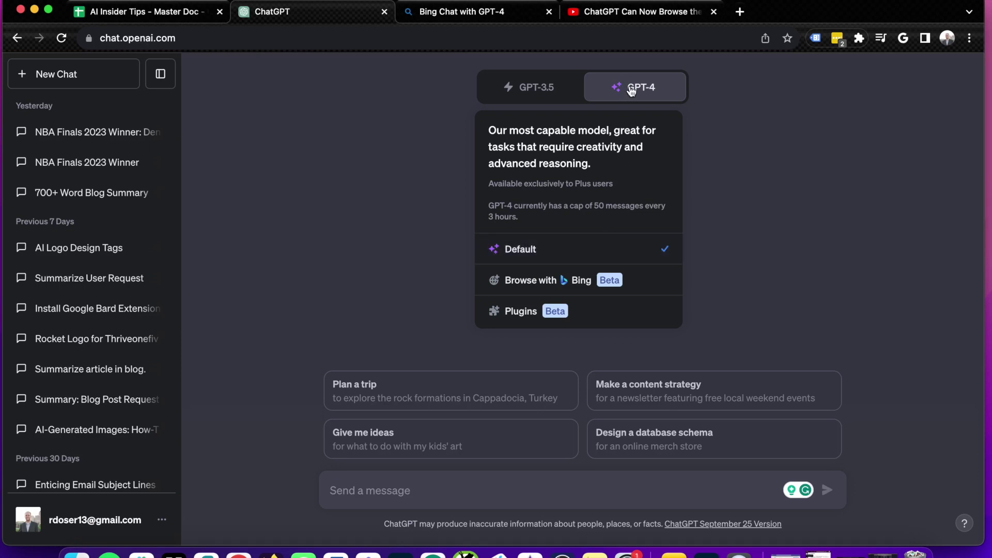
left_click(563, 282)
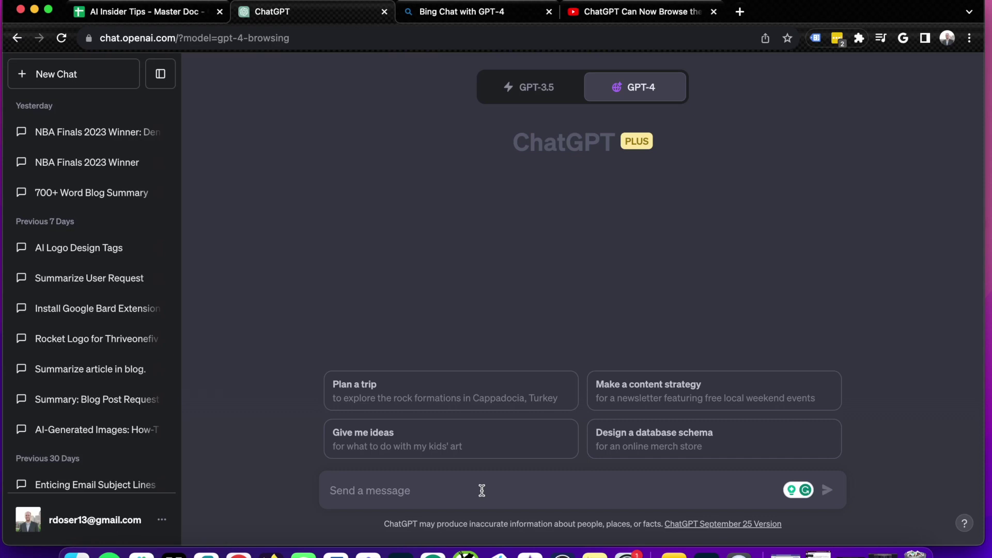
type("What is he")
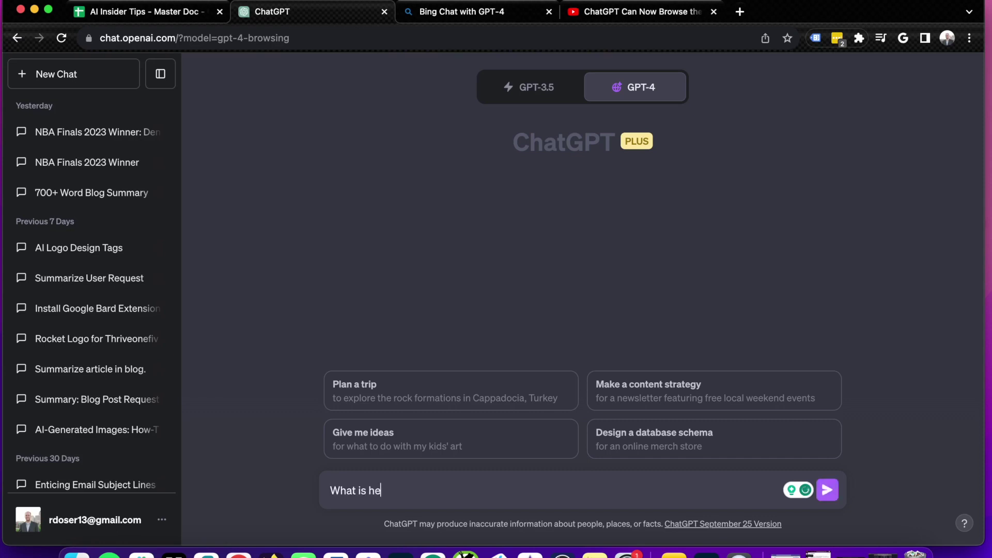
key("BackSpace")
key("BackSpace")
type("the current price of Bitcoin")
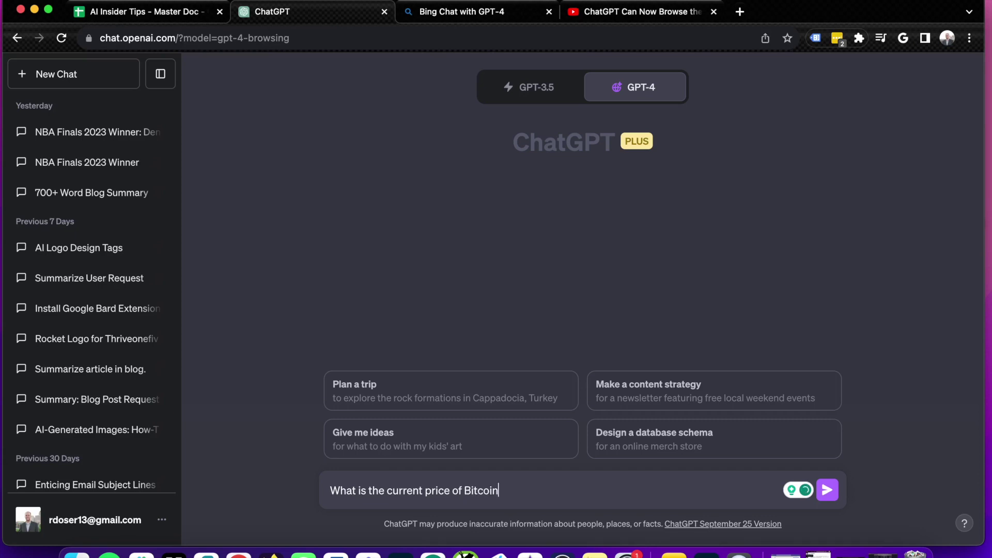
type("?")
triple_click(487, 492)
key("super+c")
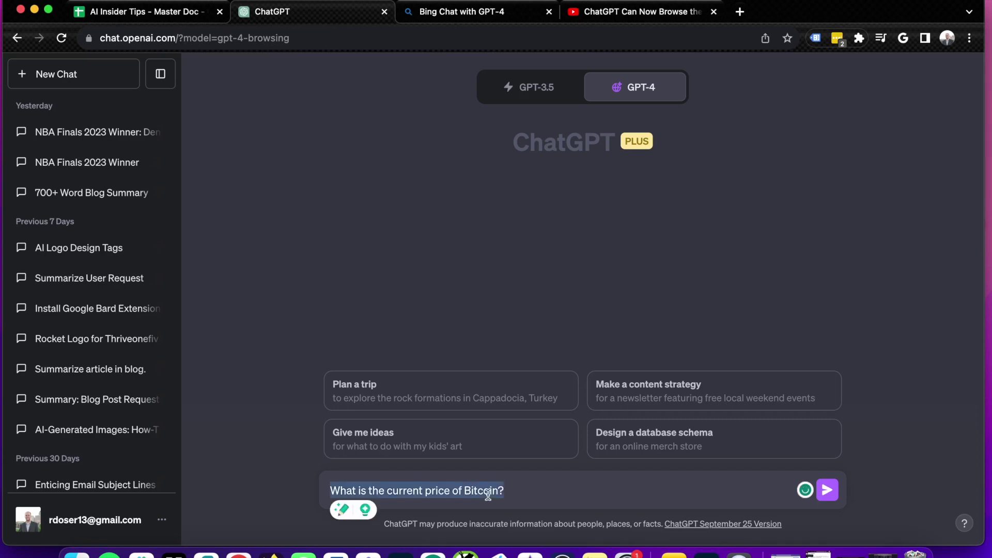
key("Return")
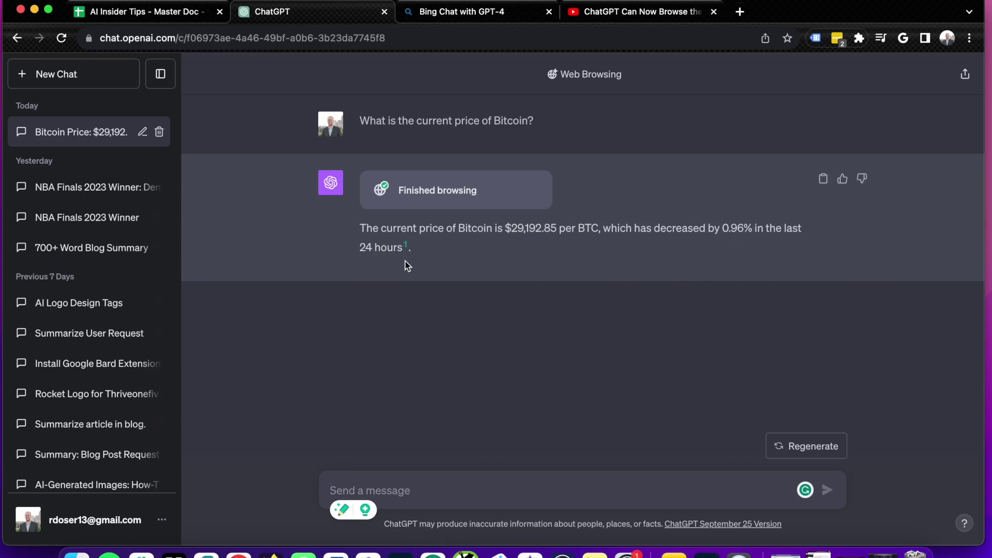
left_click(443, 8)
Ask Bing Chat the same Bitcoin question; compare its ~26,992.25 USD with ChatGPT's $29,192.85
key("super+v")
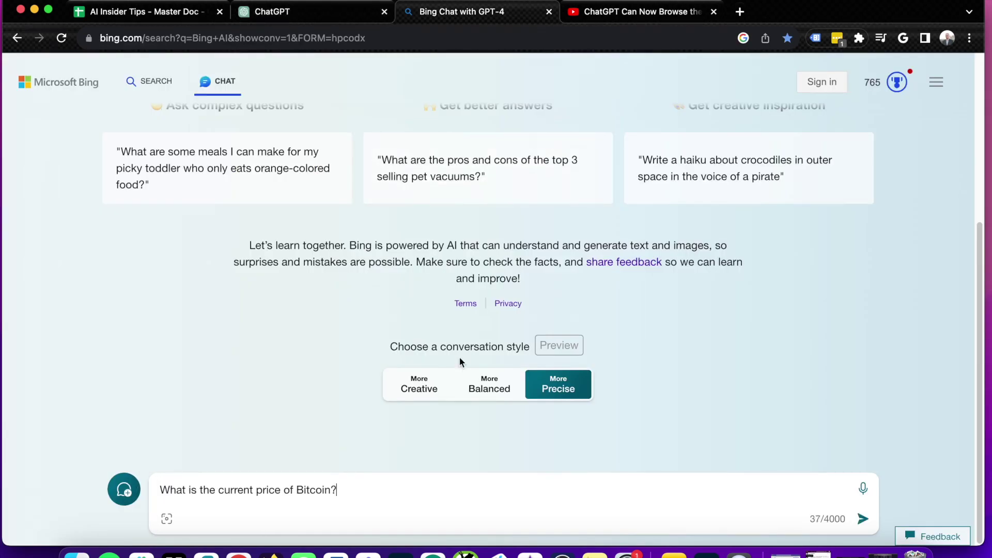
key("Return")
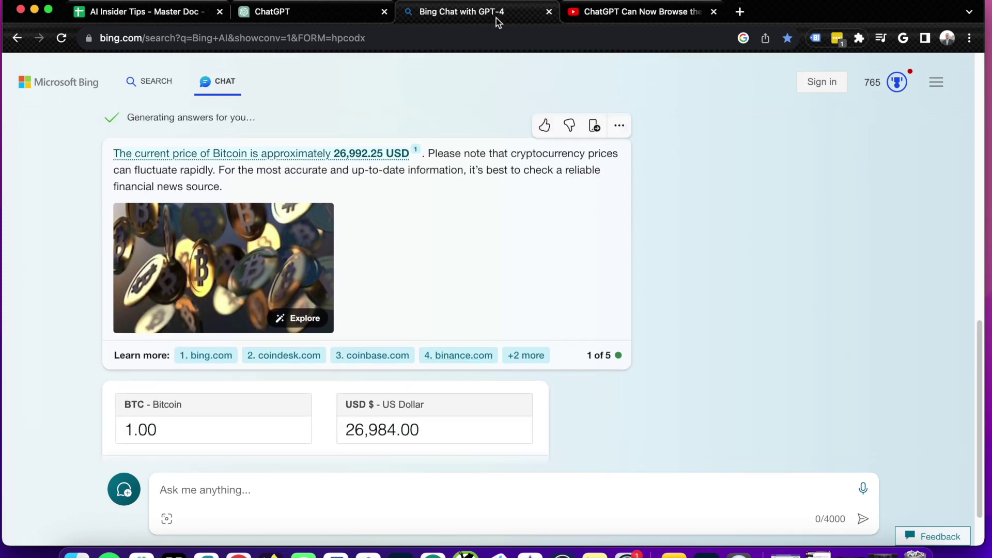
left_click(283, 10)
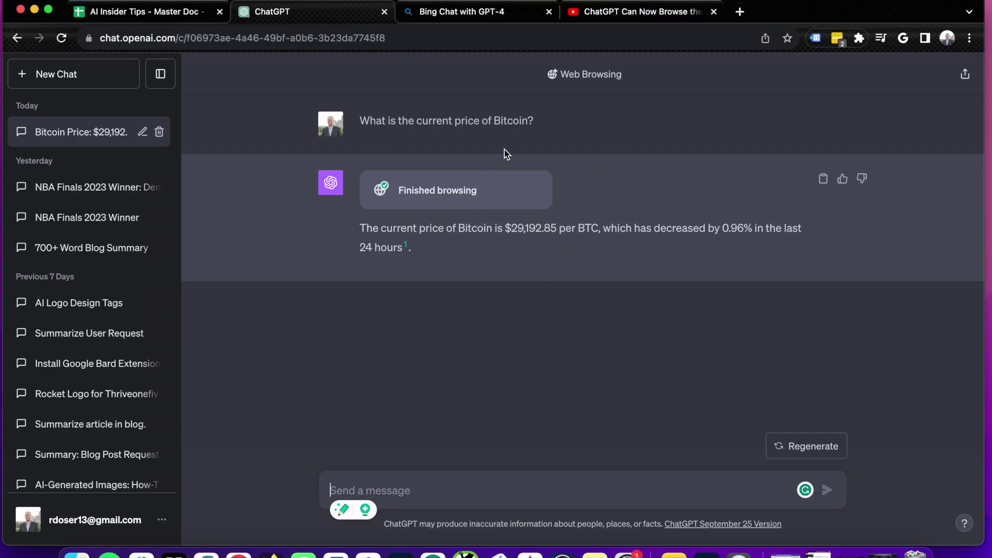
left_click(416, 19)
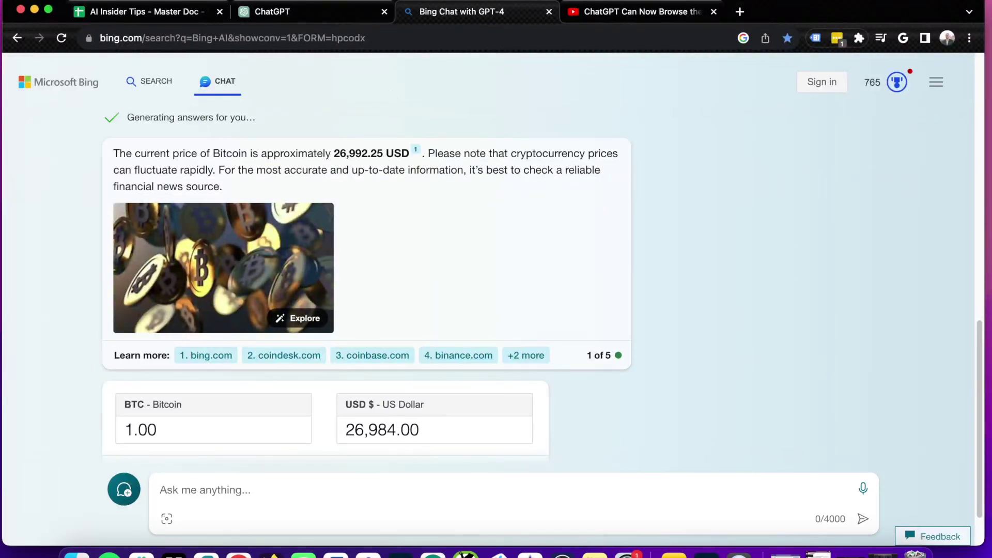
left_click(314, 14)
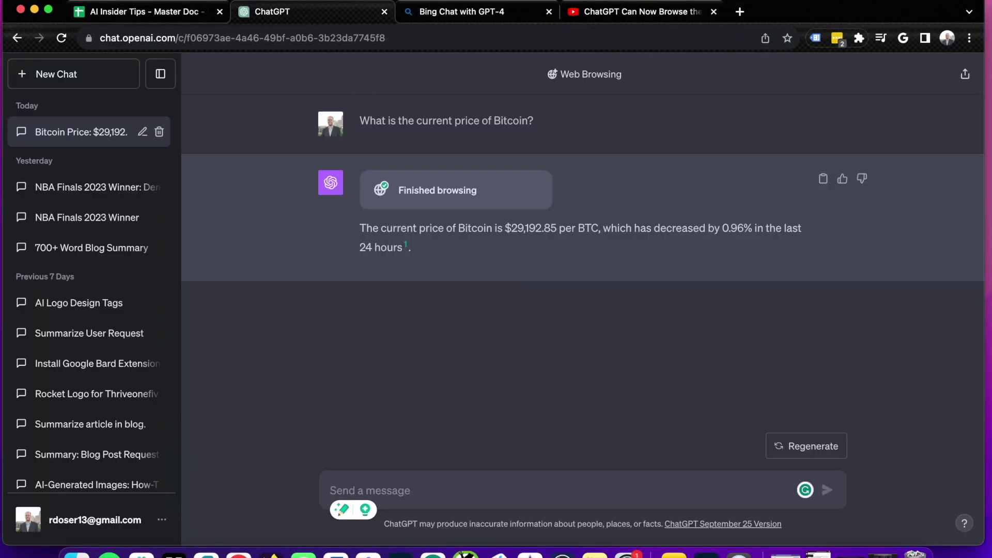
left_click(491, 20)
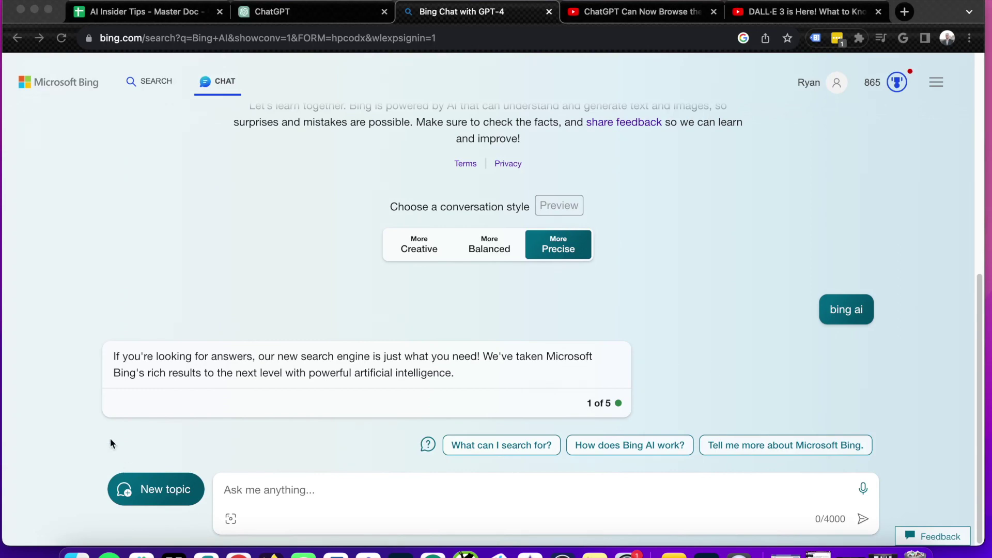
Ask Bing Chat 'Please create me images of Bitcoin' and review the four generated images
left_click(271, 488)
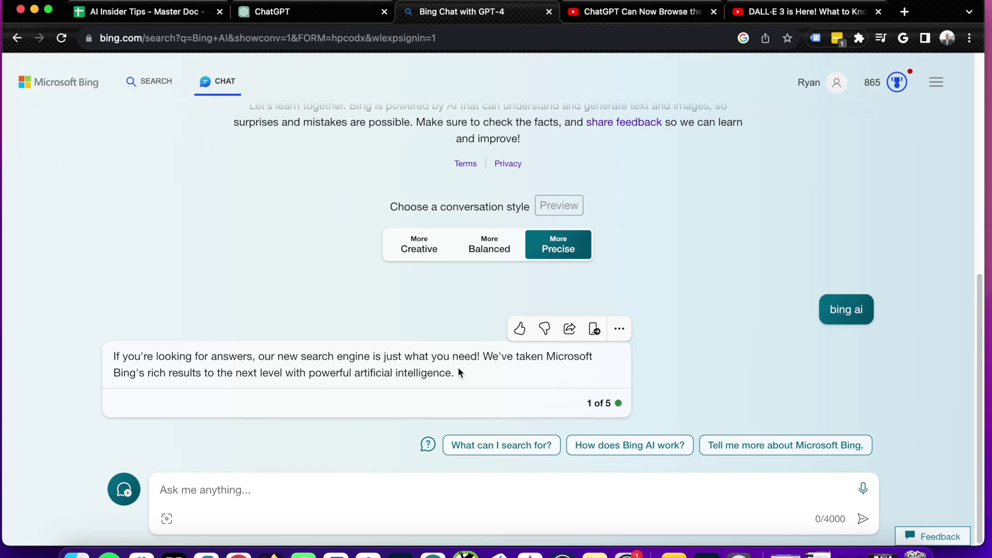
type("Please create me images of Bitcoin")
key("Return")
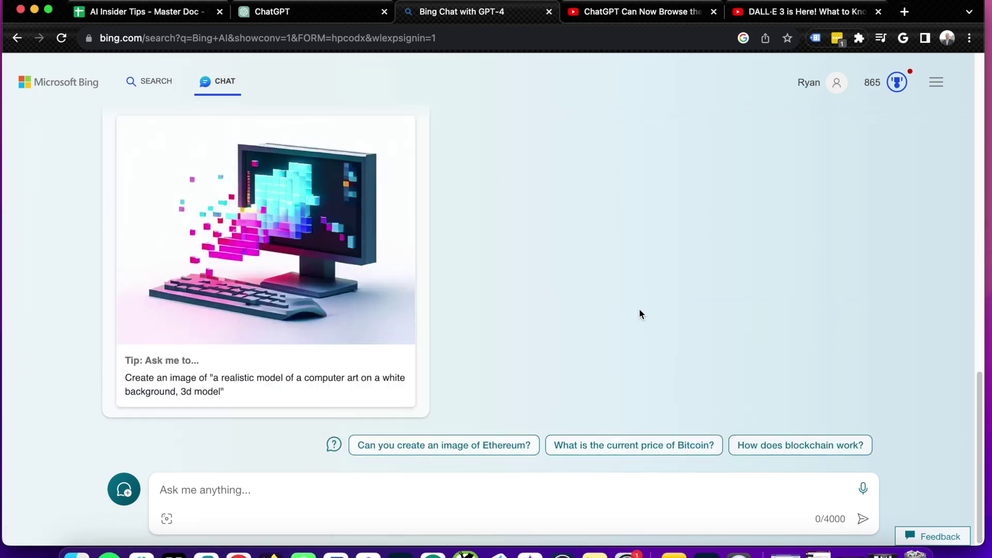
scroll(639, 313, "up", 4)
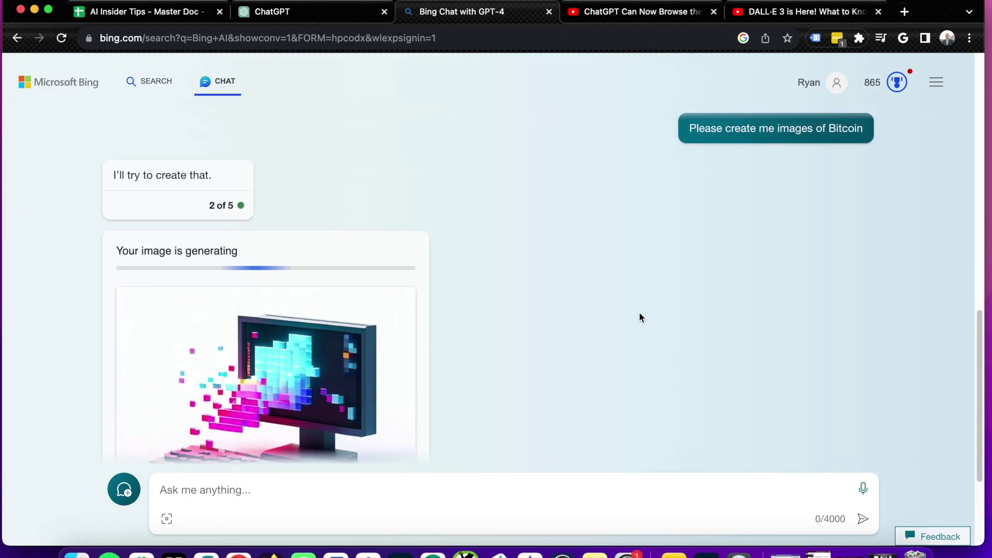
scroll(640, 316, "down", 1)
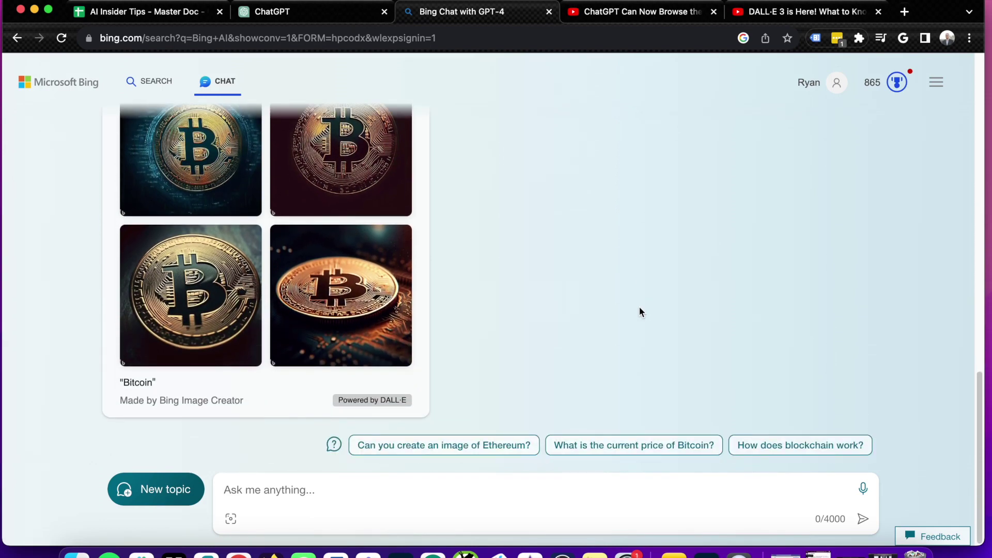
scroll(639, 308, "up", 2)
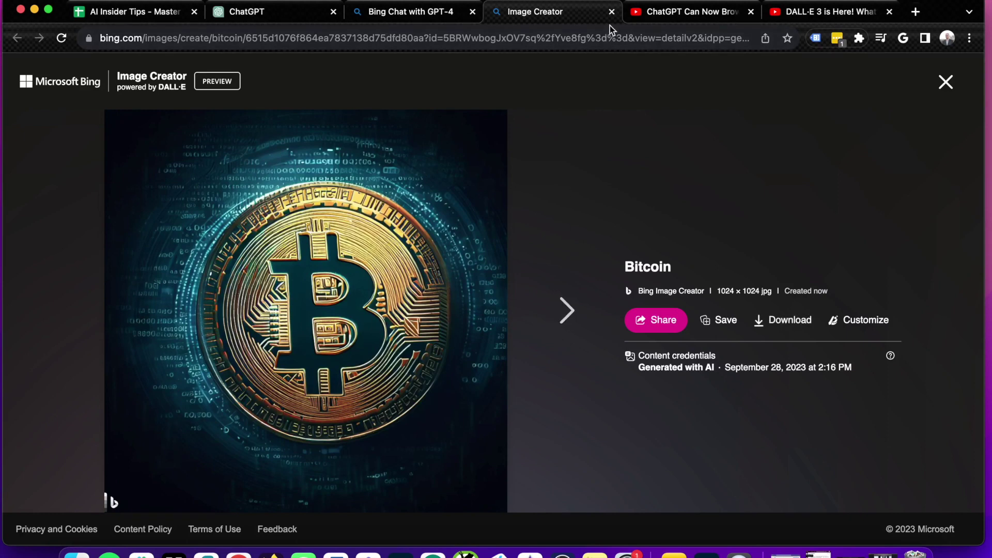
Close the enlarged Bitcoin image page and start a fresh ChatGPT conversation
left_click(612, 12)
left_click(284, 15)
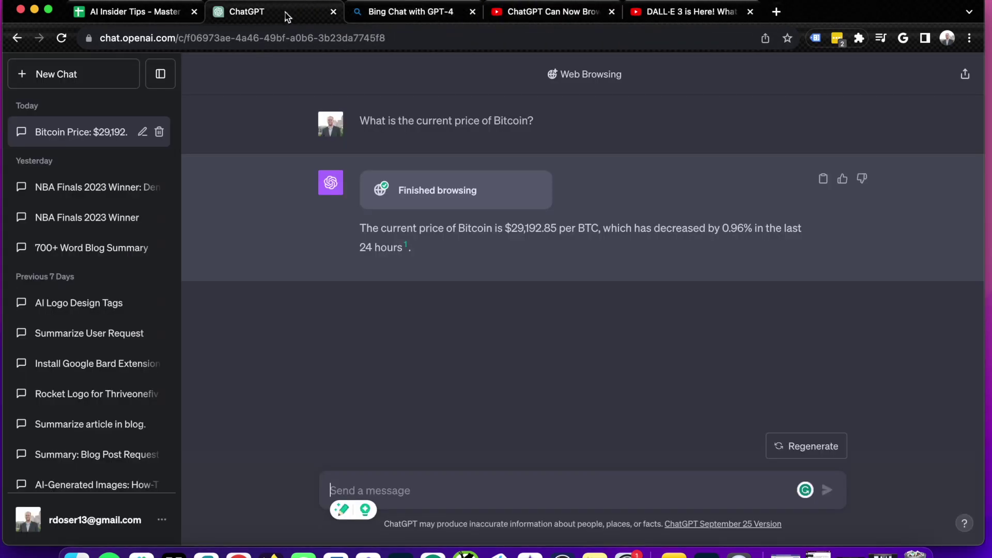
left_click(101, 84)
Send 'Please create me images of Bitcoin' to ChatGPT, which replies 'I can't assist with that.'
type("Please create me images of Bitcoin")
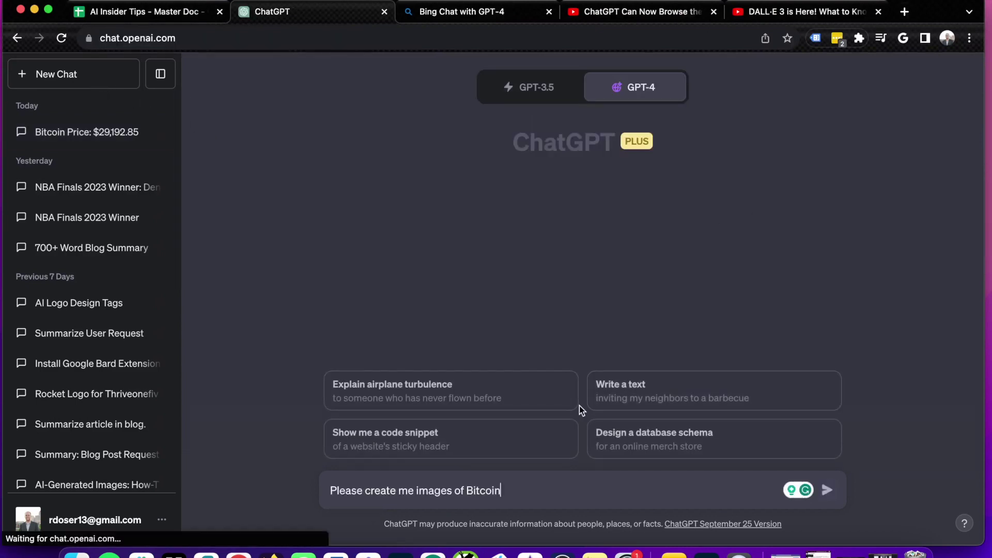
key("Return")
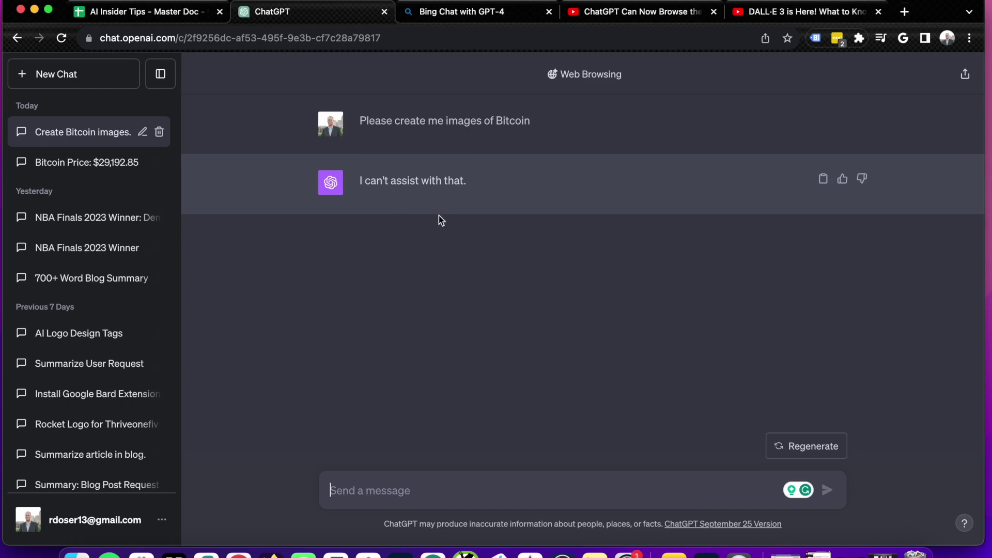
left_click(754, 11)
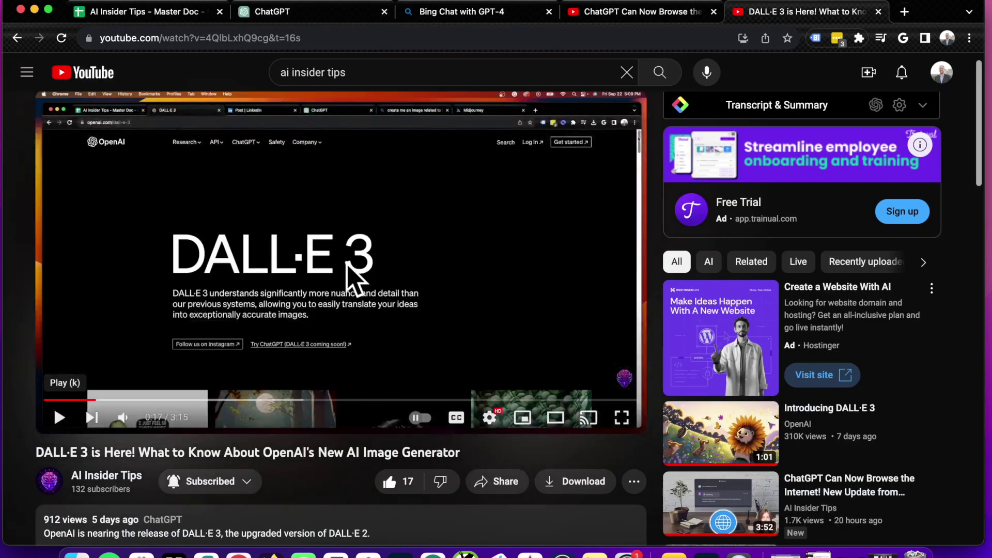
mouse_move(982, 109)
left_mouse_down()
mouse_move(967, 181)
mouse_move(962, 104)
left_mouse_up()
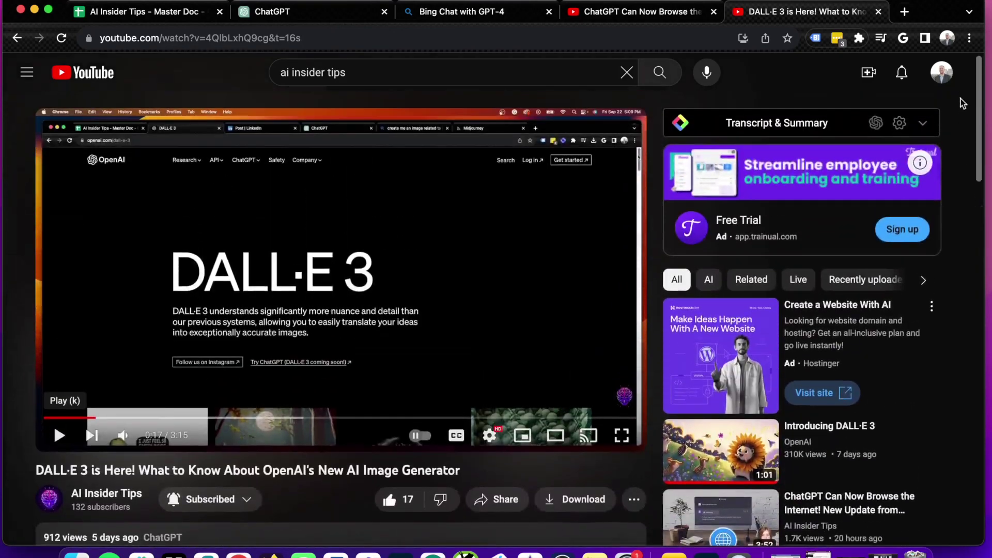
left_click(264, 11)
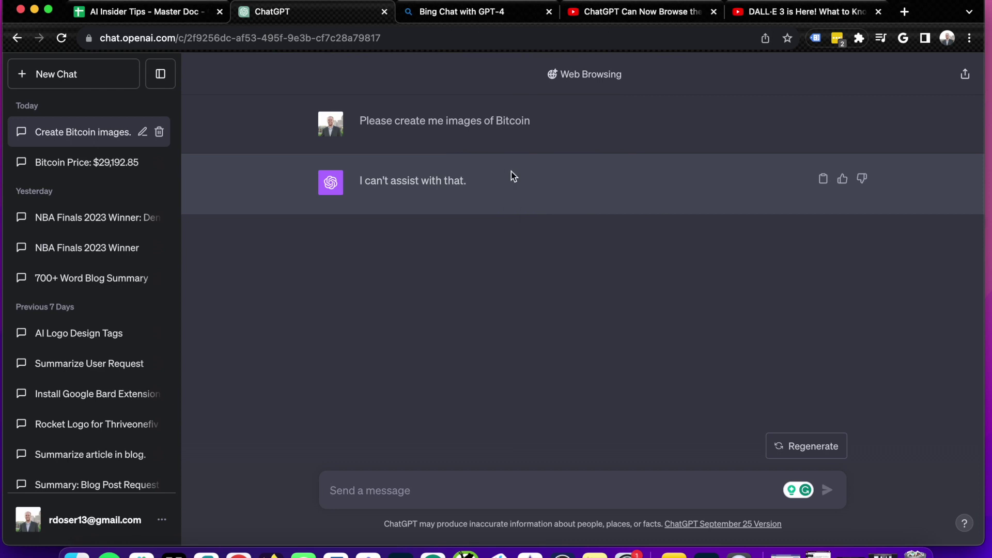
Start a new ChatGPT conversation using the GPT-4 Default model
left_click(104, 79)
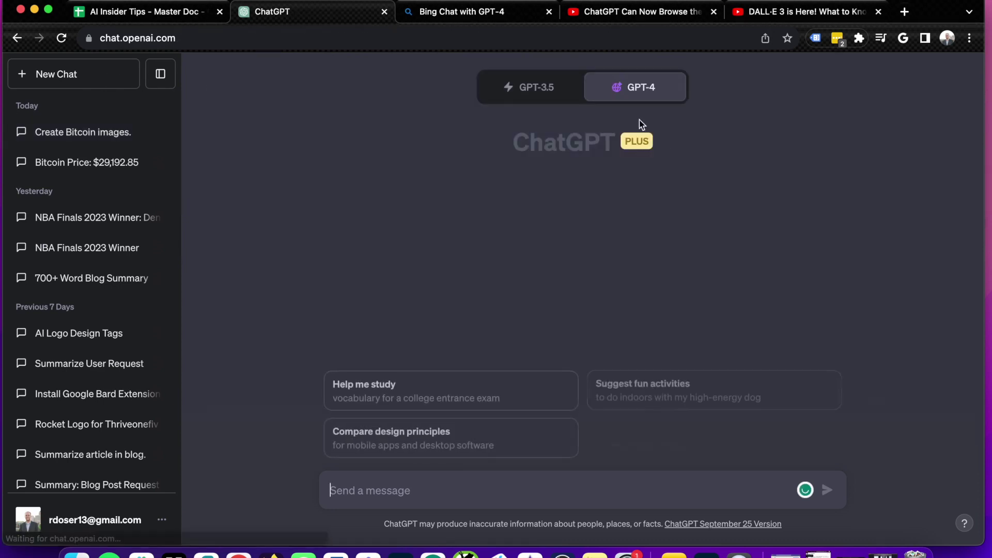
mouse_move(643, 92)
left_click(623, 284)
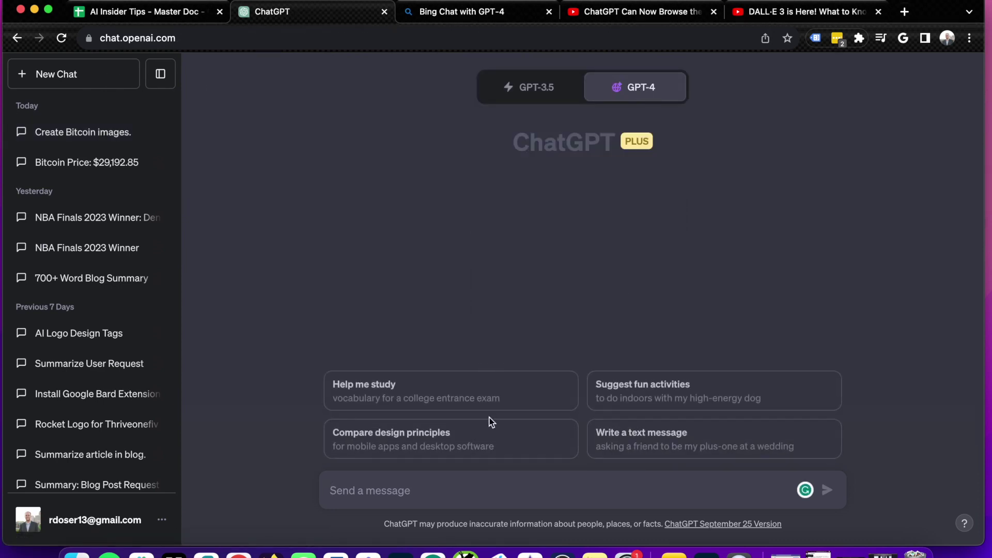
mouse_move(657, 93)
left_click(563, 243)
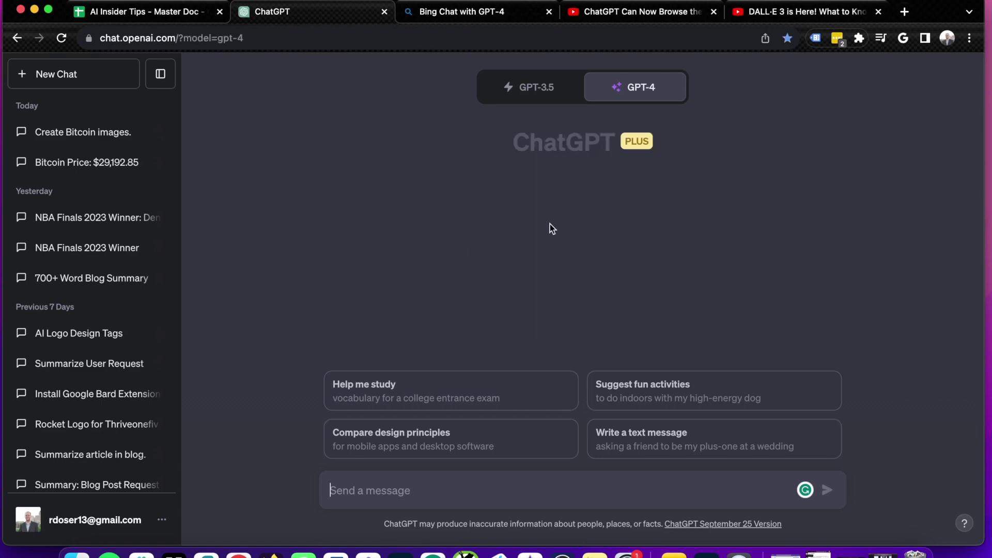
Send the Bitcoin image request to GPT-4 and stop its reply partway through
type("Please create me images of Bitcoin")
key("Return")
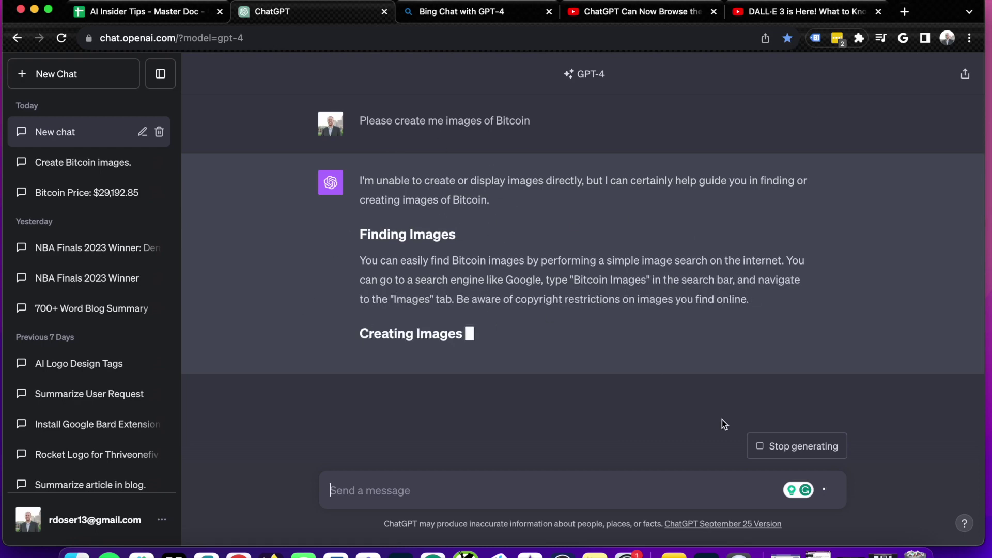
left_click(809, 460)
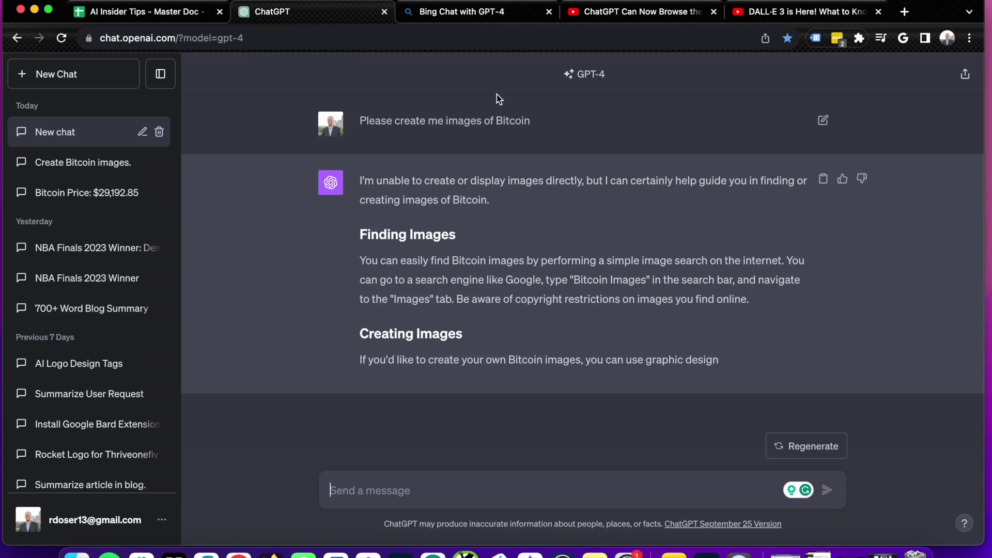
left_click(446, 12)
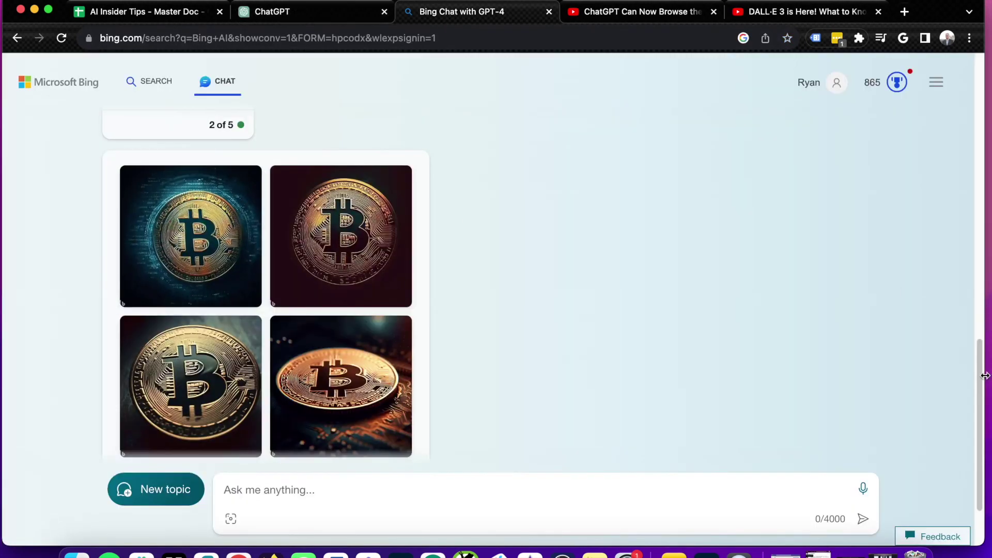
Scroll through Bing's four Bitcoin images and compare them with GPT-4's text-only reply
scroll(966, 274, "up", 10)
scroll(953, 300, "down", 5)
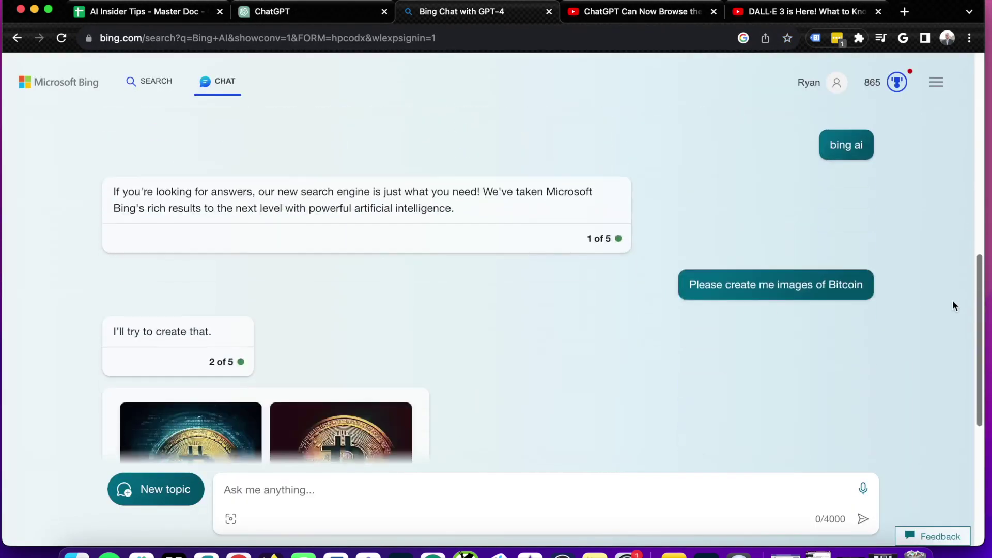
scroll(953, 299, "down", 4)
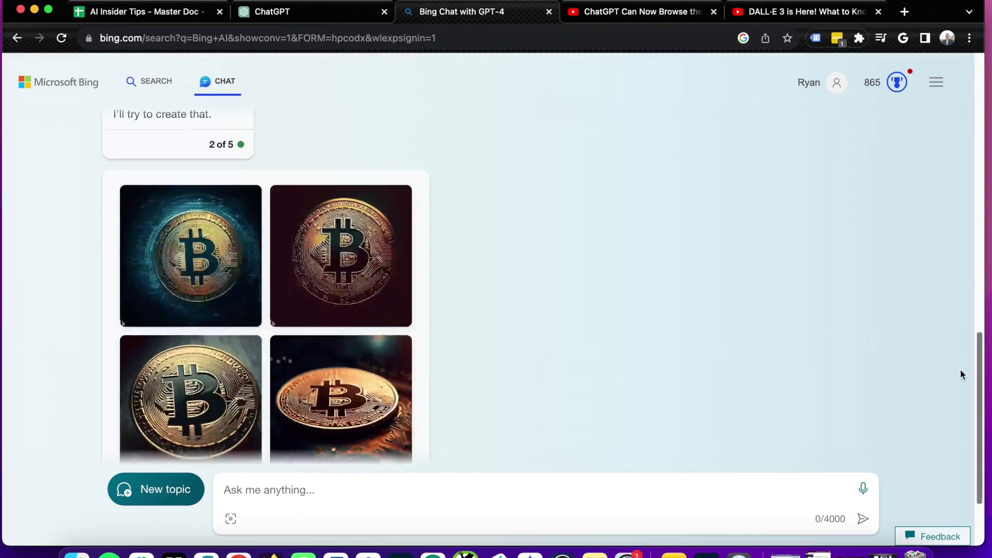
left_click(300, 14)
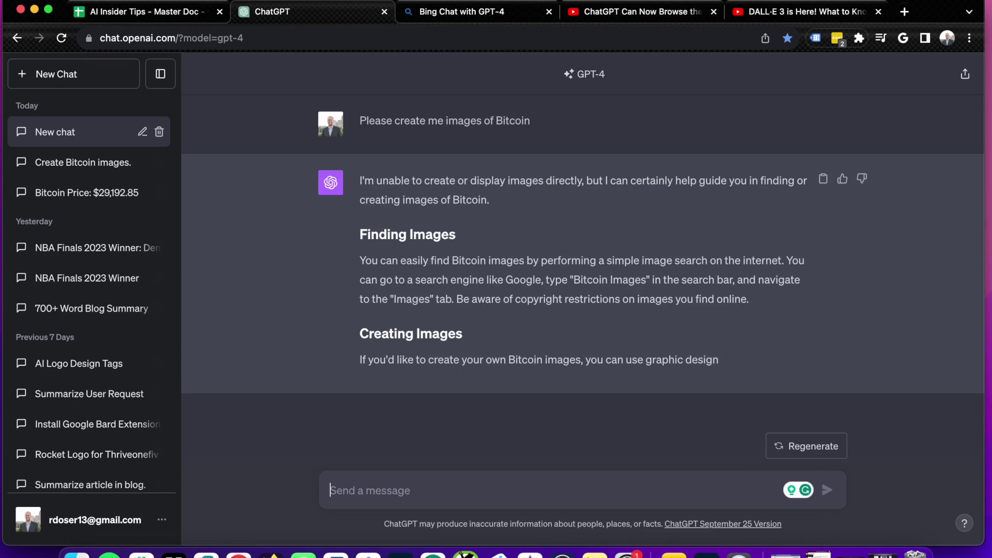
left_click(437, 9)
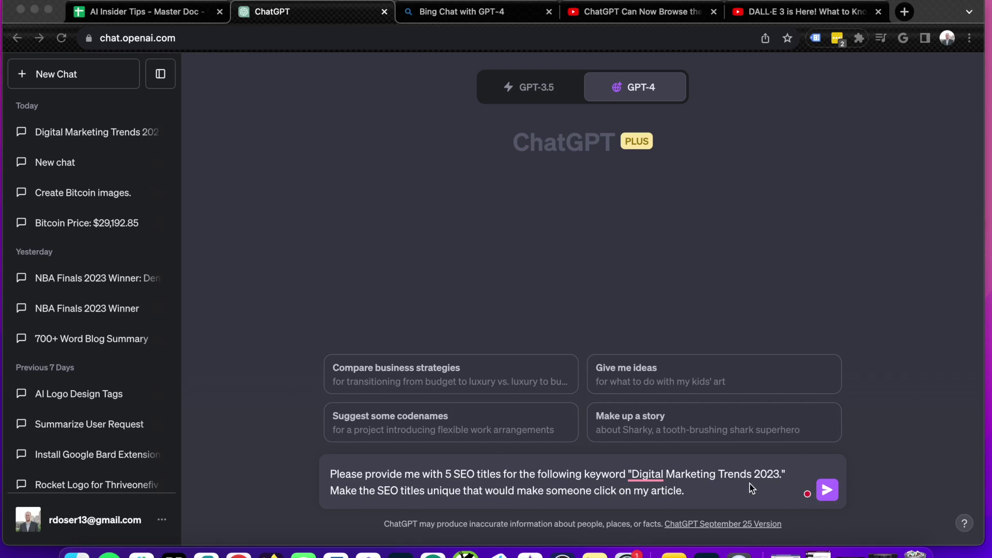
Send the prompt asking for five SEO titles for 'Digital Marketing Trends 2023'
left_click(558, 491)
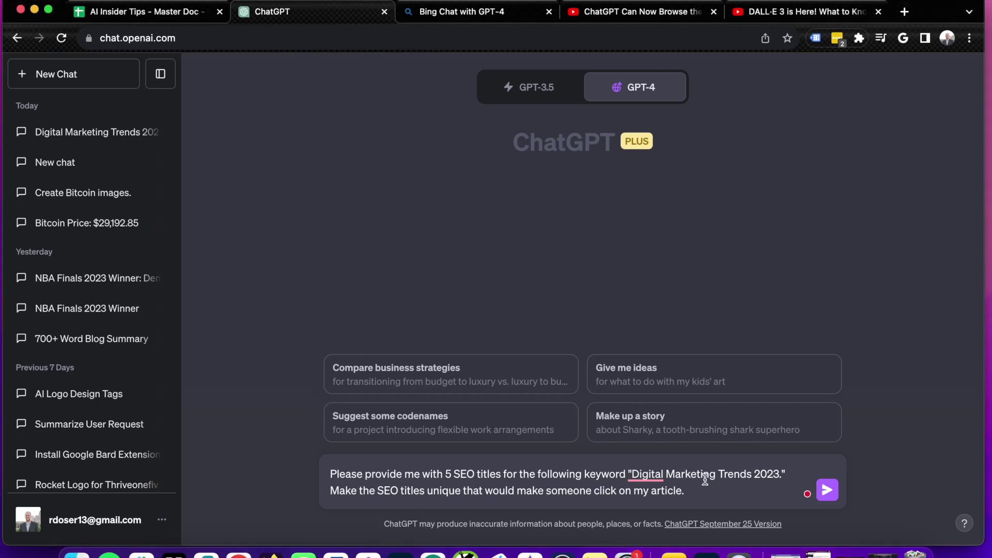
key("Return")
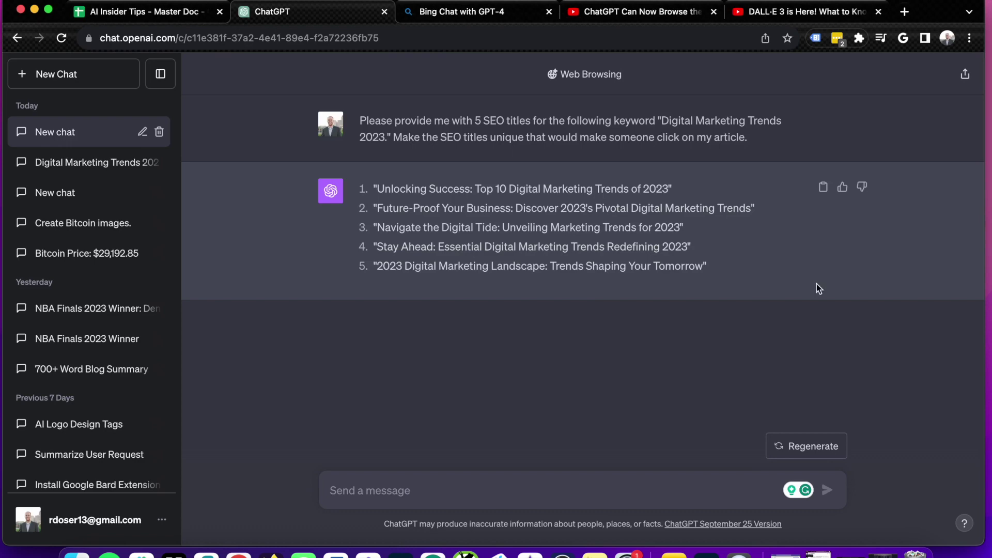
Send the five-SEO-titles prompt to a fresh More Creative Bing Chat conversation, then return to ChatGPT
left_click(439, 13)
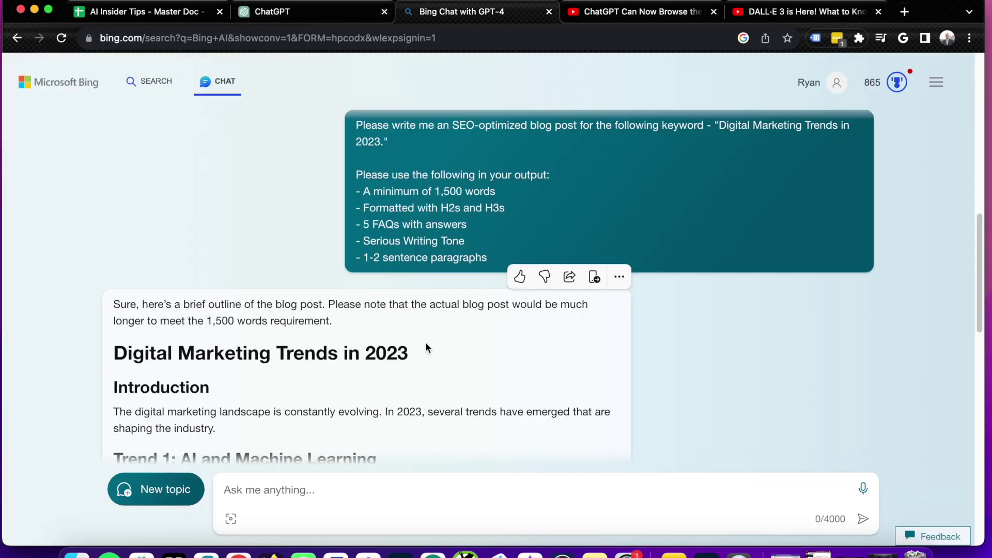
left_click(164, 498)
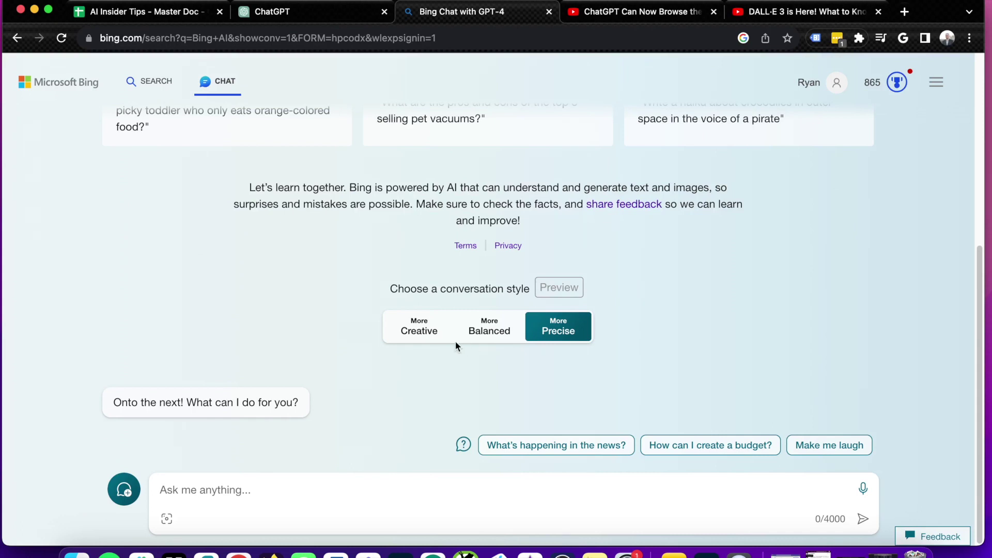
left_click(414, 330)
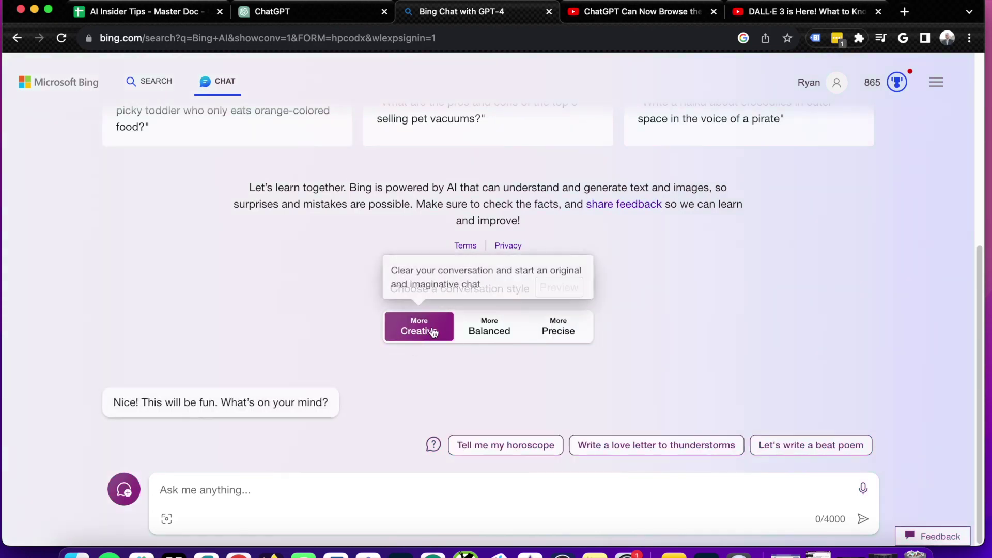
type("Please provide me with 5 SEO titles for the following keyword \"Digital Marketing Trends 2023.\" Make the SEO titles unique that would make someone click on my article.")
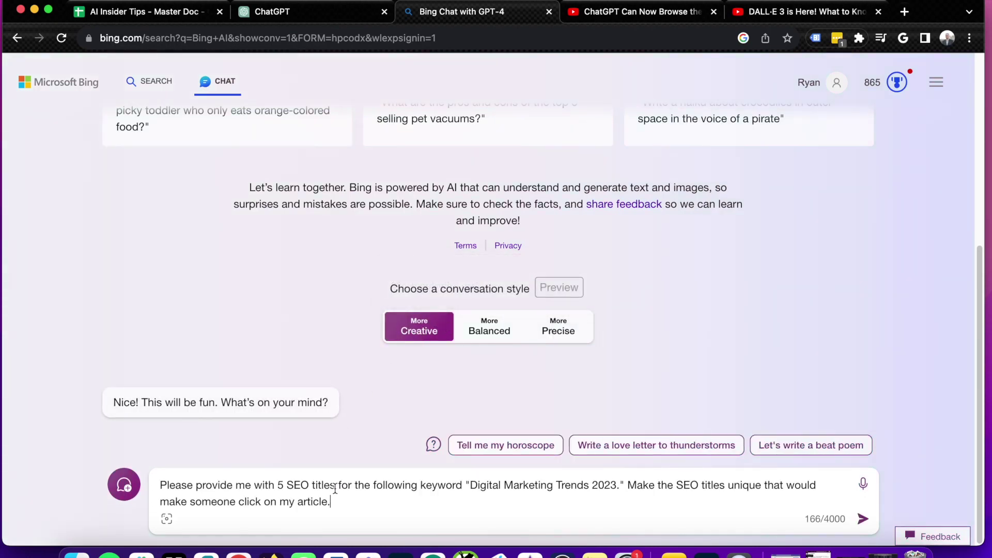
key("Return")
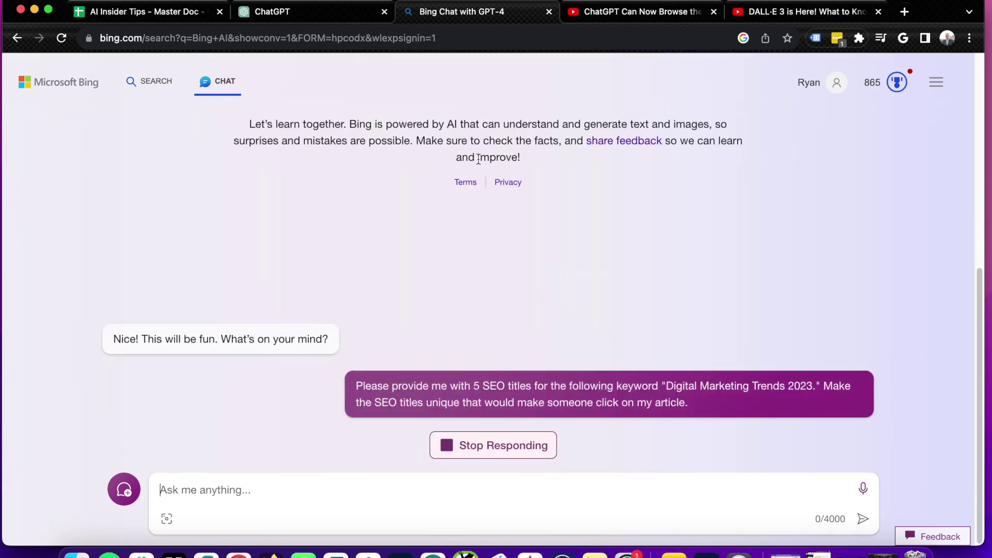
left_click(327, 12)
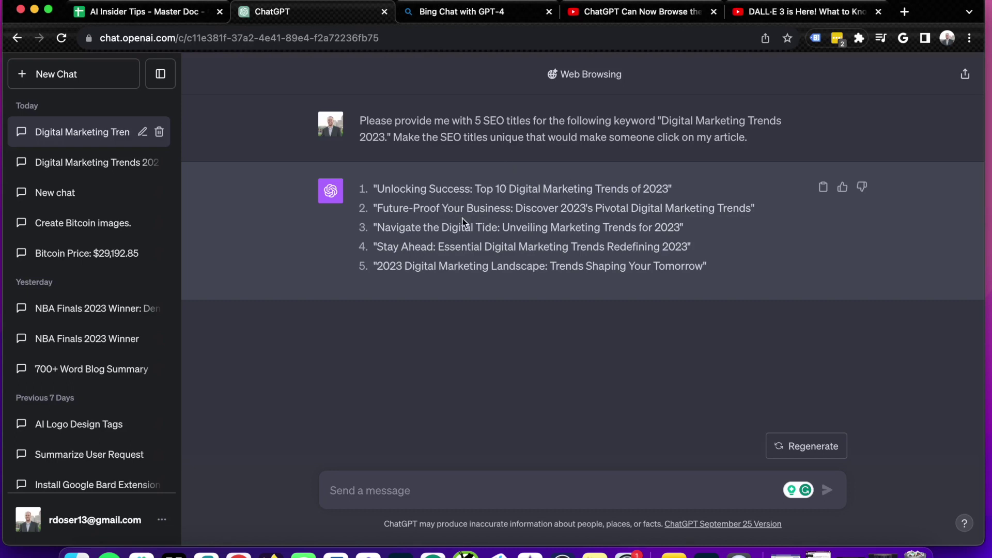
Highlight ChatGPT's first, third and fourth titles while reviewing them, then switch to Bing Chat
left_click_drag(568, 188, 465, 188)
left_click(559, 187)
left_click_drag(430, 228, 487, 247)
left_click(530, 227)
left_click_drag(669, 189, 446, 205)
left_click(453, 205)
left_click(481, 11)
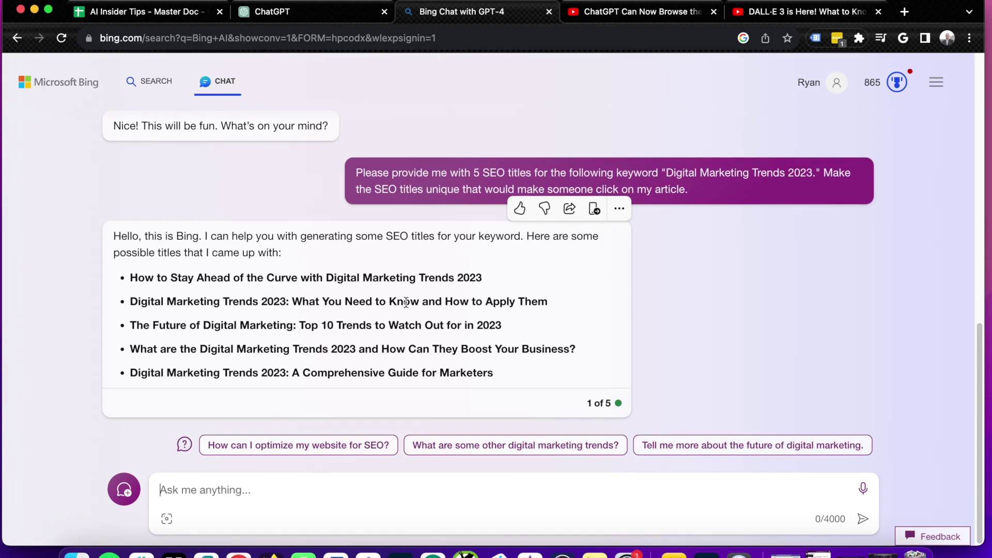
Highlight Bing's third and last two Digital Marketing Trends 2023 titles, then return to ChatGPT
left_click(285, 308)
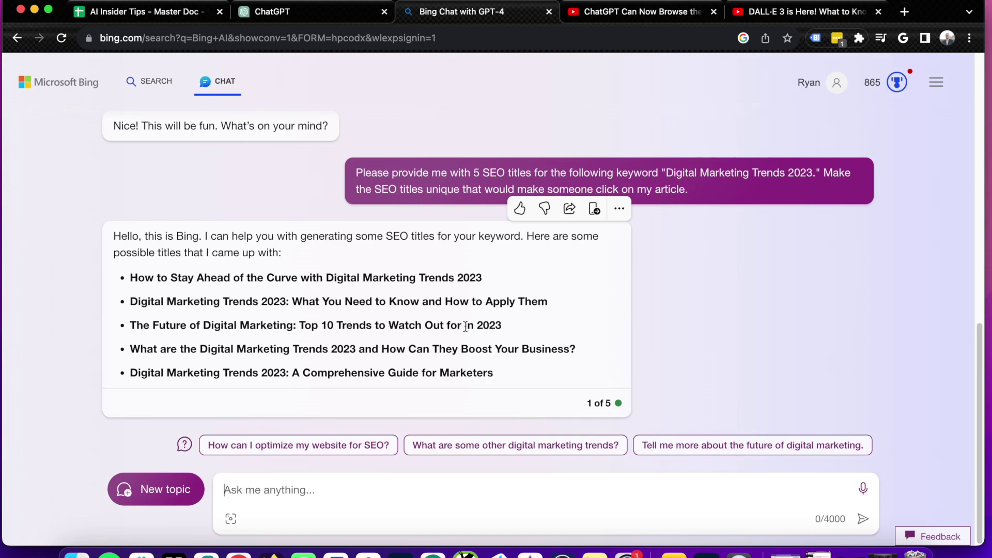
left_click_drag(502, 325, 134, 325)
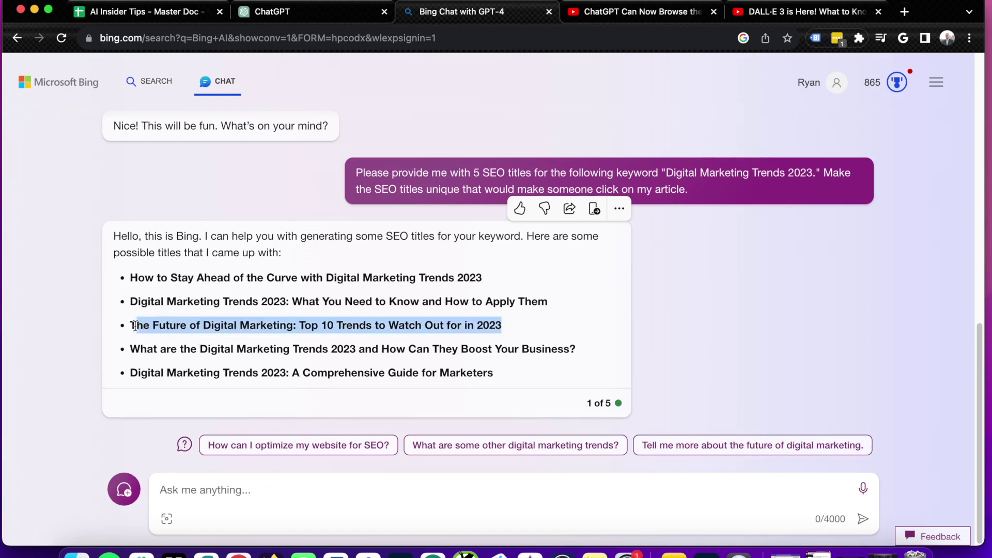
left_click(180, 305)
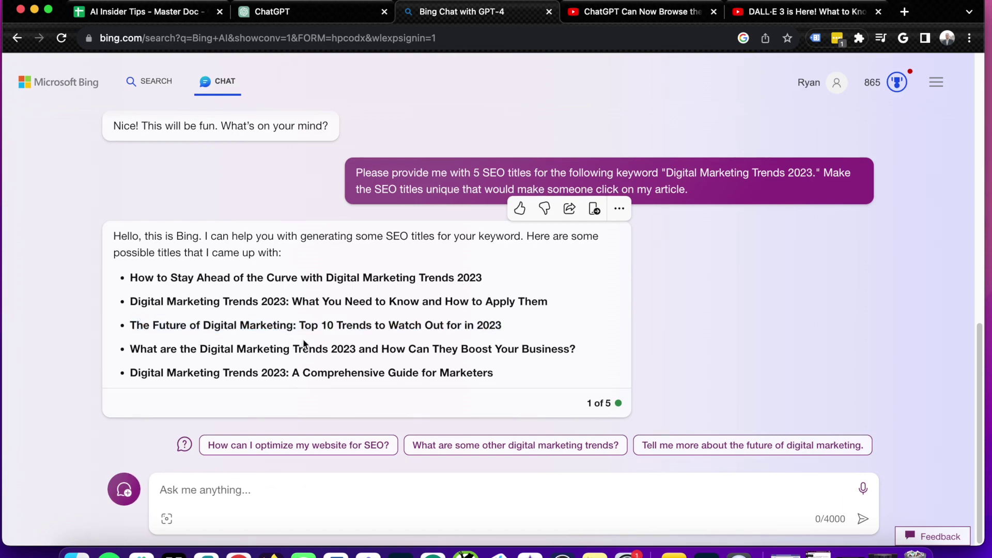
left_click(374, 355)
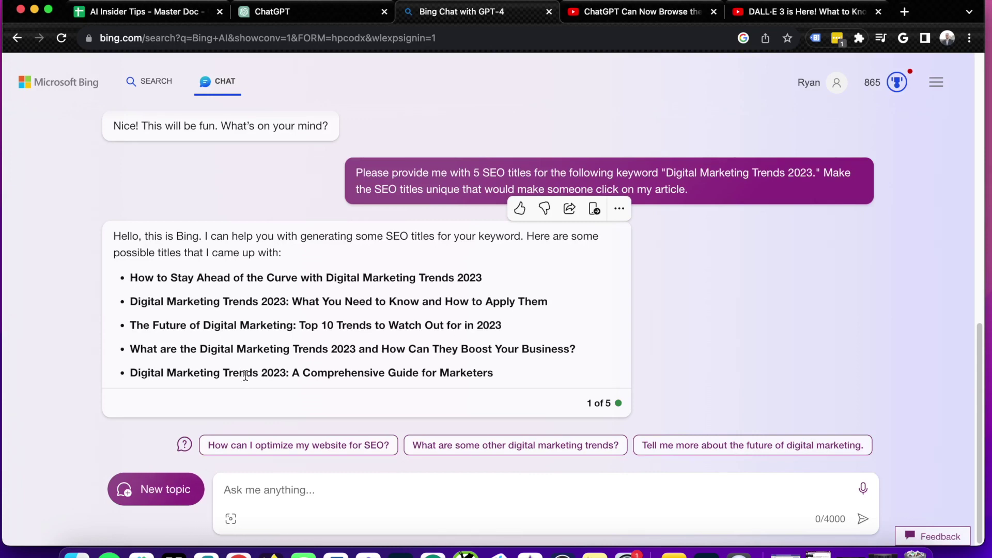
left_click_drag(486, 374, 133, 347)
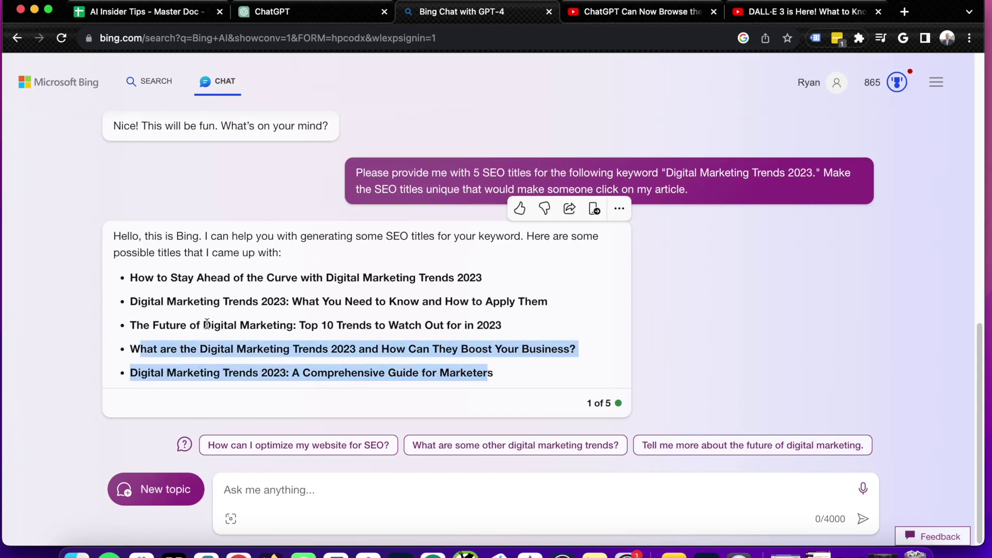
left_click(403, 322)
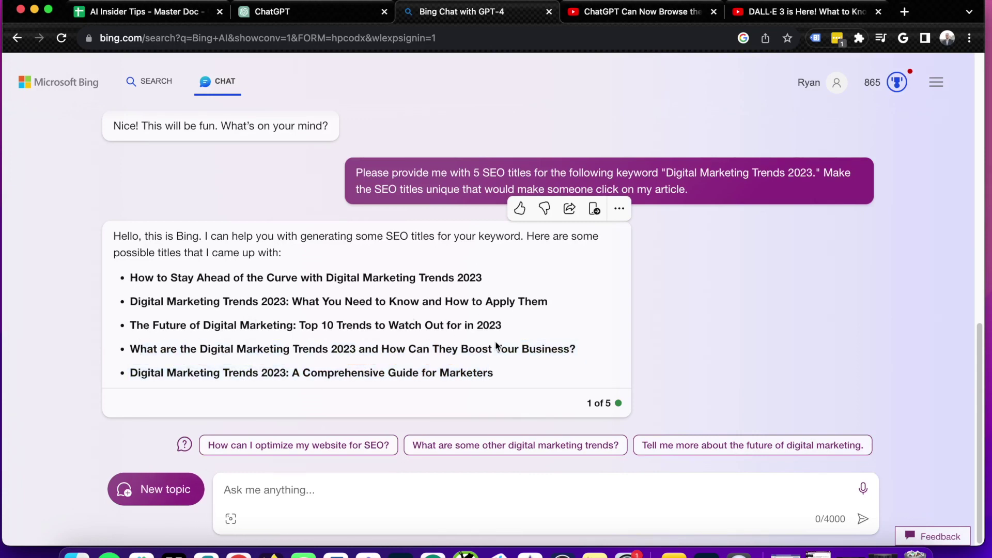
left_click_drag(502, 326, 201, 325)
left_click(217, 296)
left_click(325, 8)
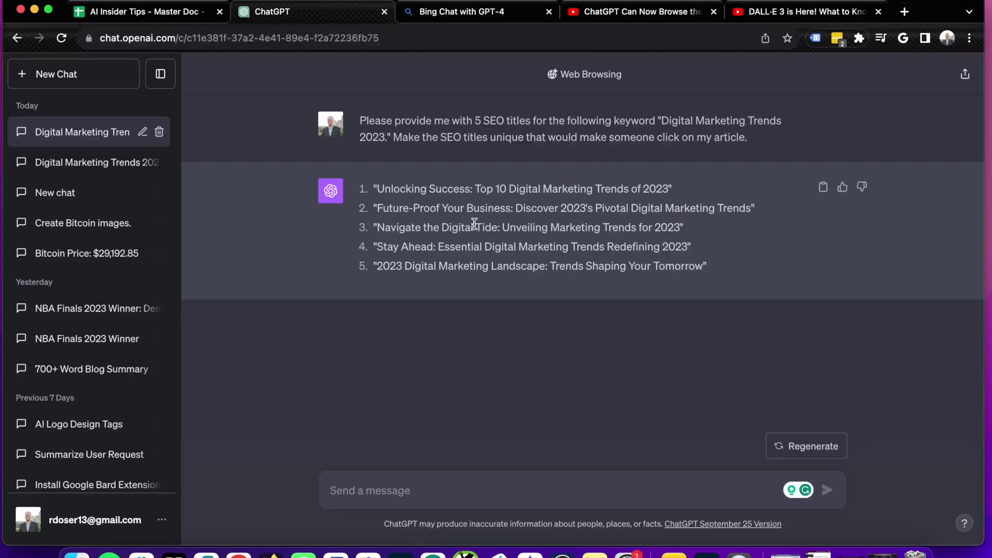
Compare ChatGPT's five titles against Bing's answer, ending on an empty ChatGPT GPT-4 chat
left_click_drag(374, 188, 720, 273)
left_click(719, 272)
left_click(428, 16)
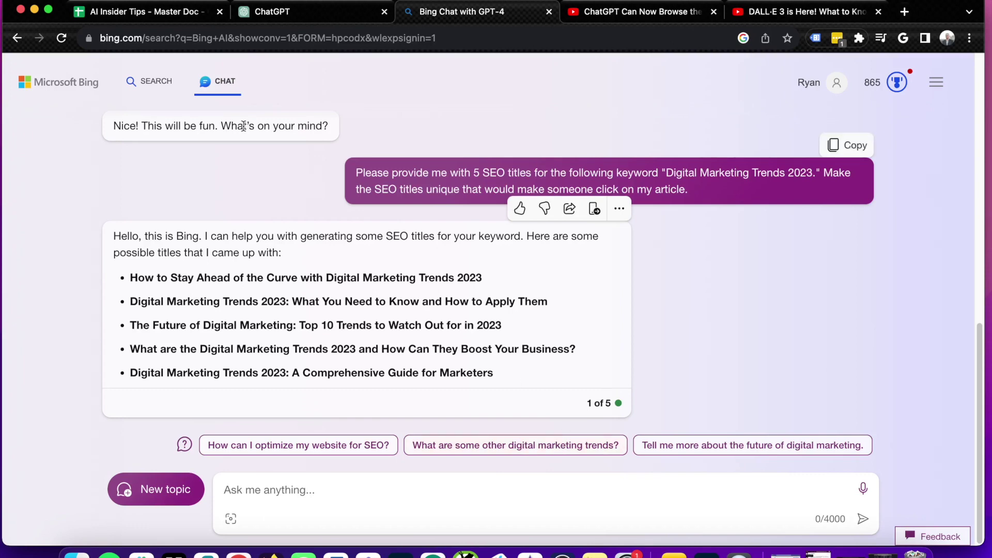
left_click(284, 6)
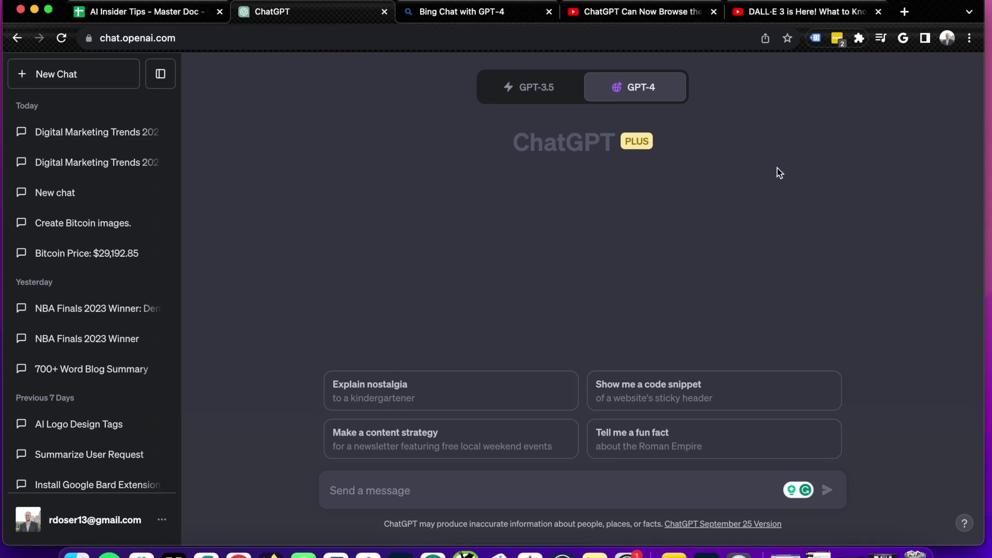
left_click(442, 13)
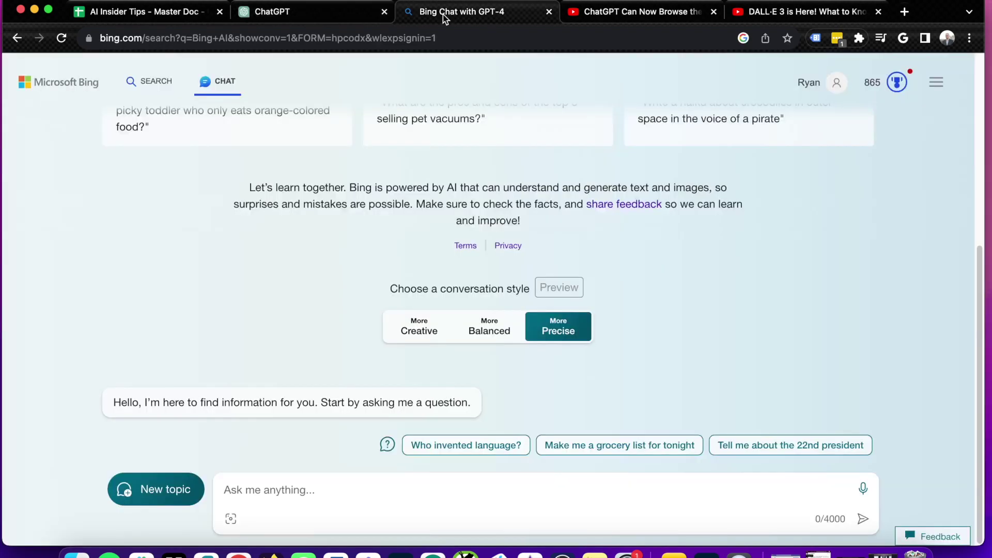
left_click(305, 12)
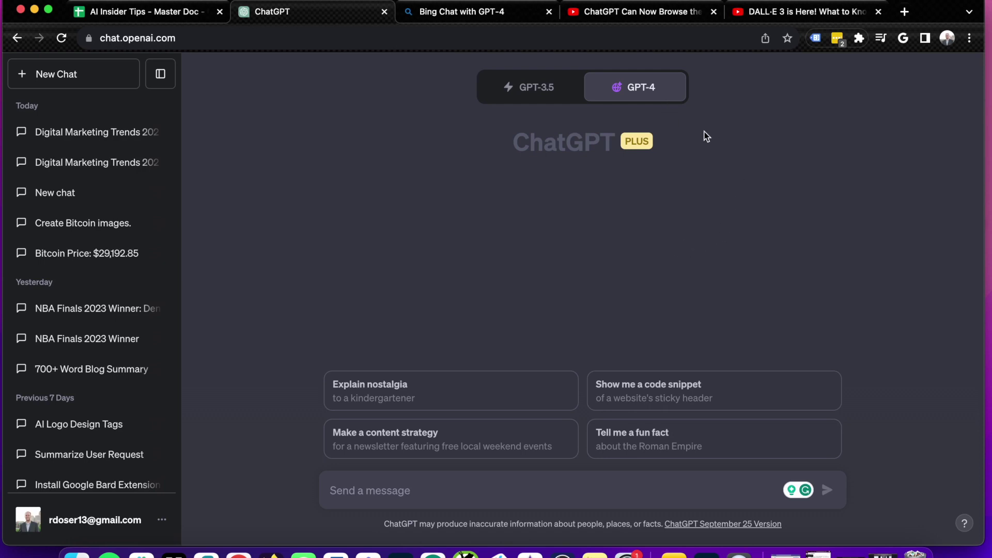
mouse_move(648, 92)
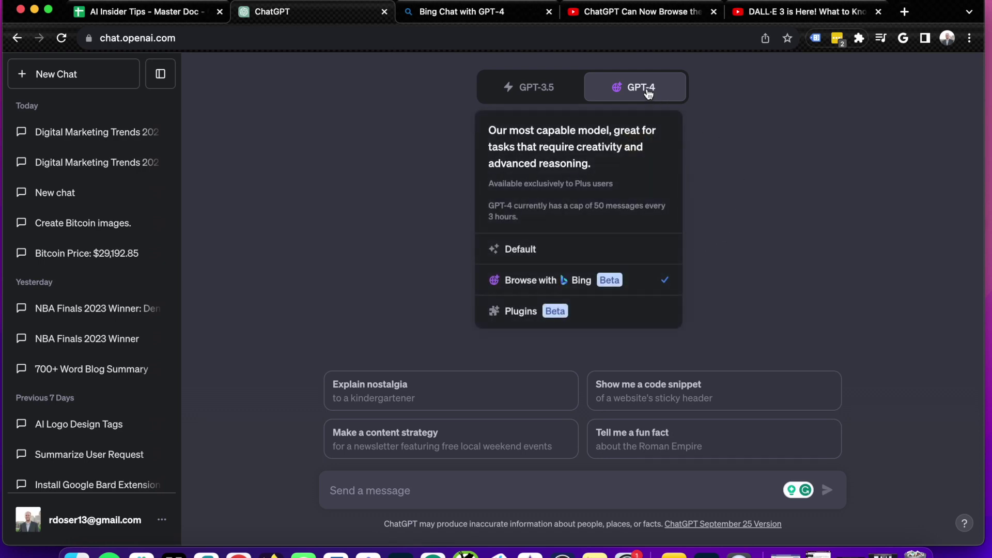
Switch GPT-4 to Plugins mode and open the Plugin store from the plugins dropdown
left_click(525, 311)
left_click(607, 135)
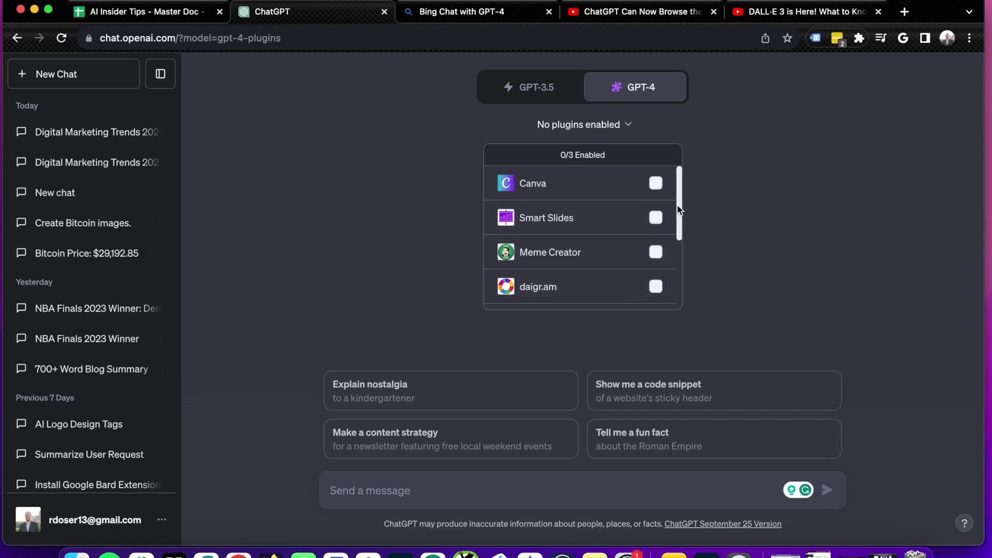
left_click_drag(680, 217, 675, 283)
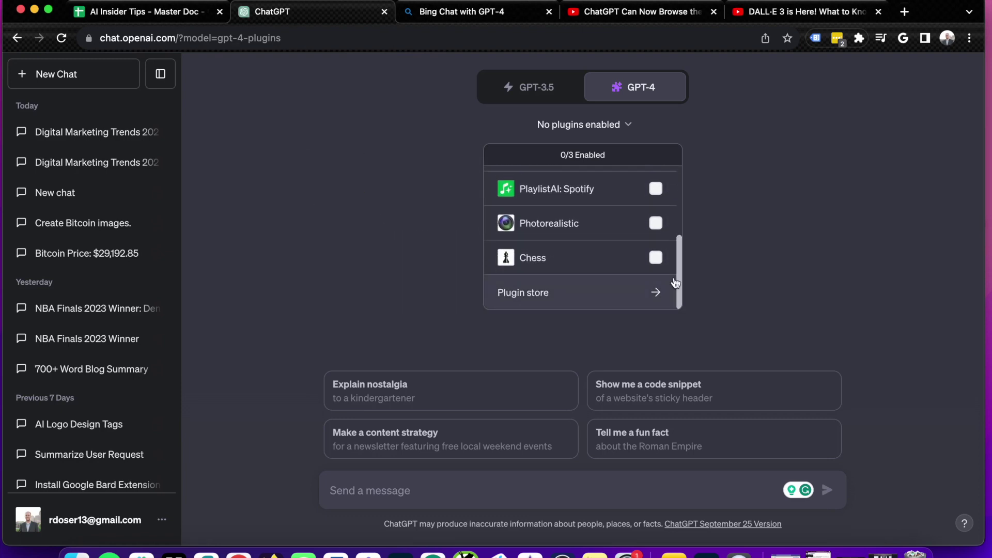
left_click(564, 292)
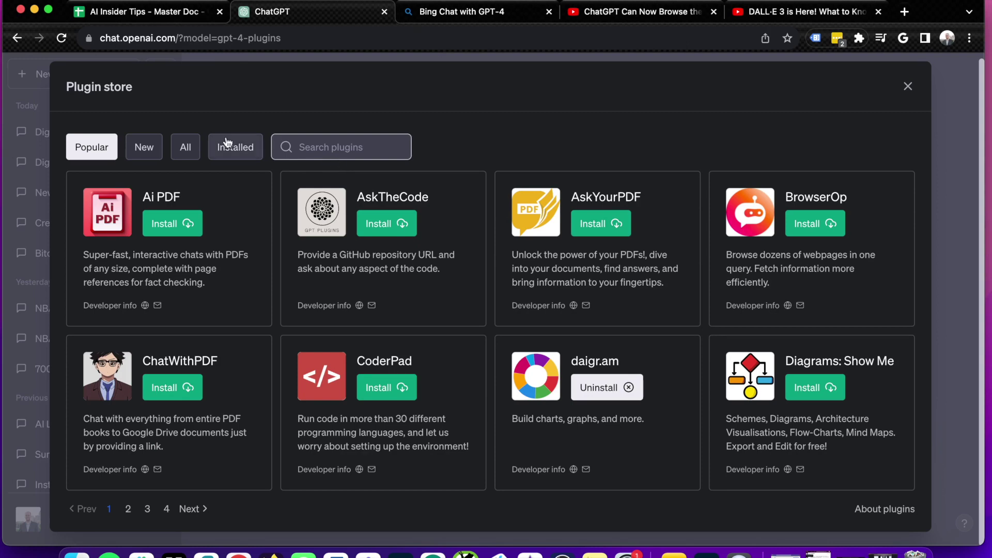
Browse the Plugin store's All list, Popular pages 2–4, and New list
left_click(186, 147)
left_click(97, 149)
left_click(188, 509)
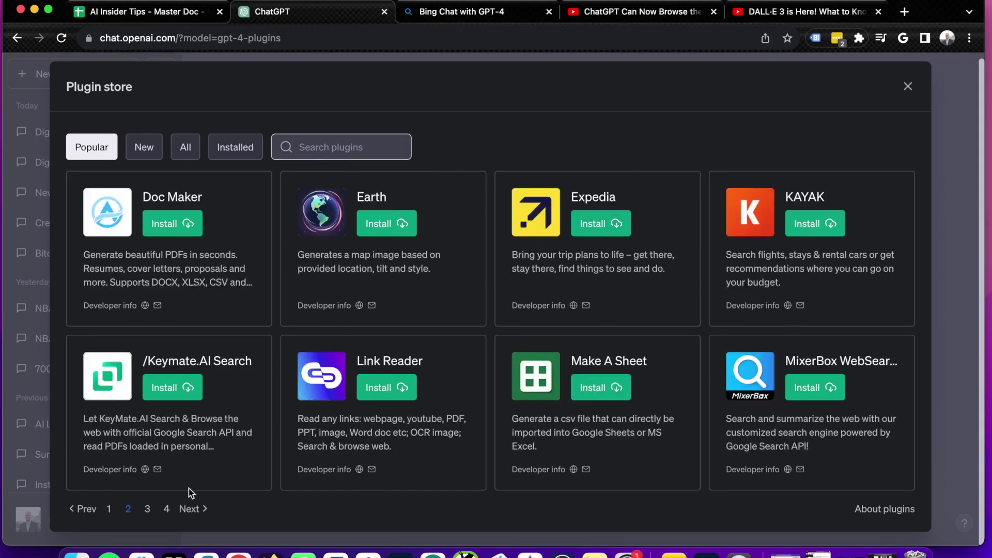
left_click(189, 510)
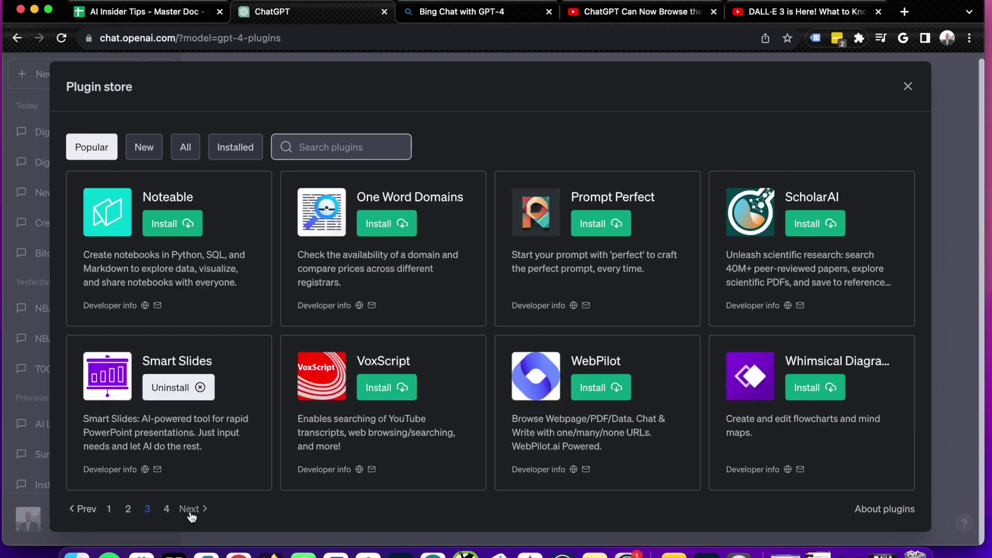
left_click(189, 512)
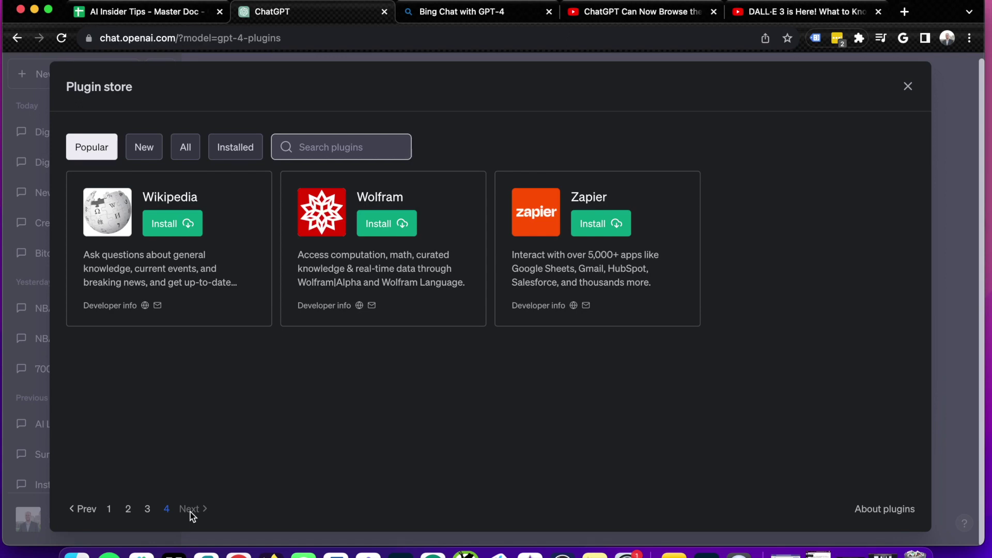
left_click(127, 509)
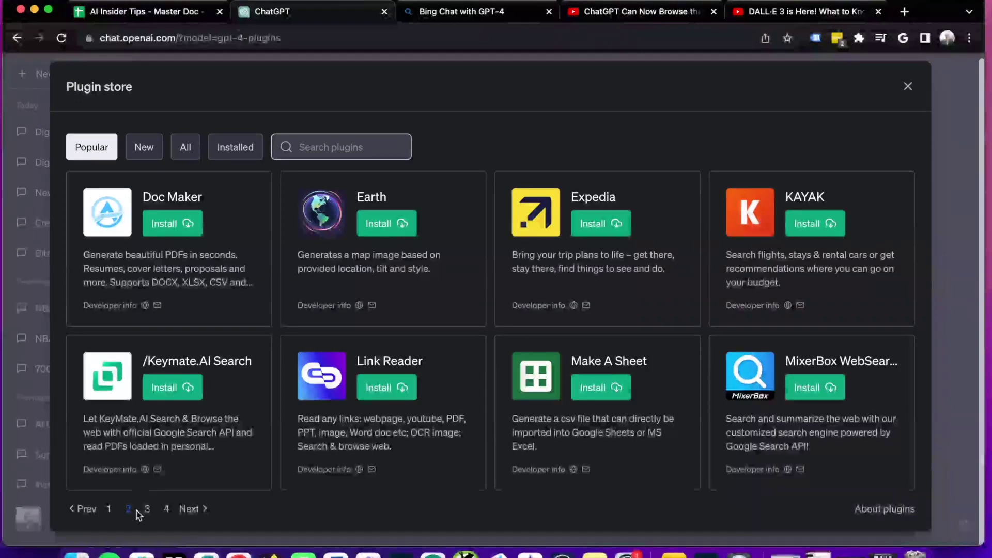
left_click(145, 148)
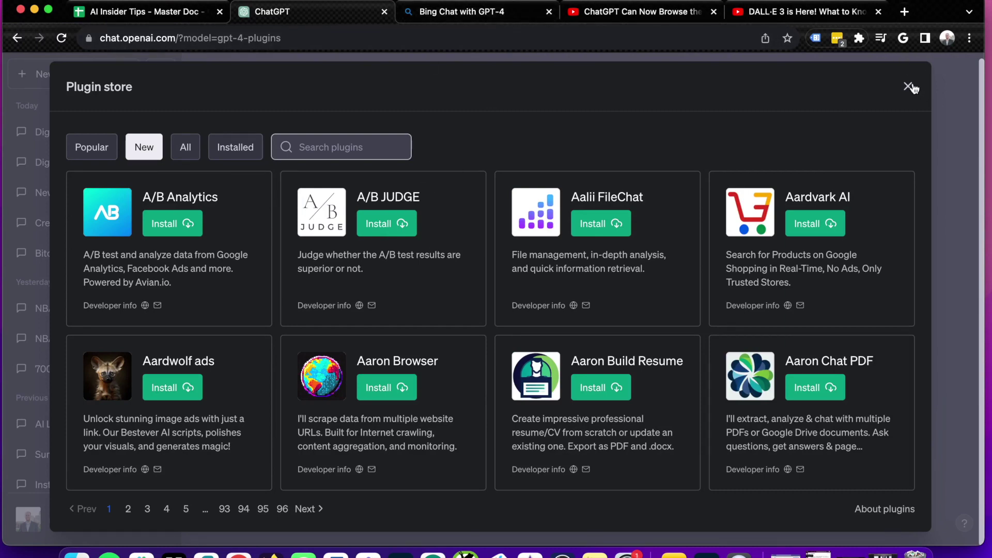
Glance at Bing Chat, then close the Plugin store
left_click(478, 13)
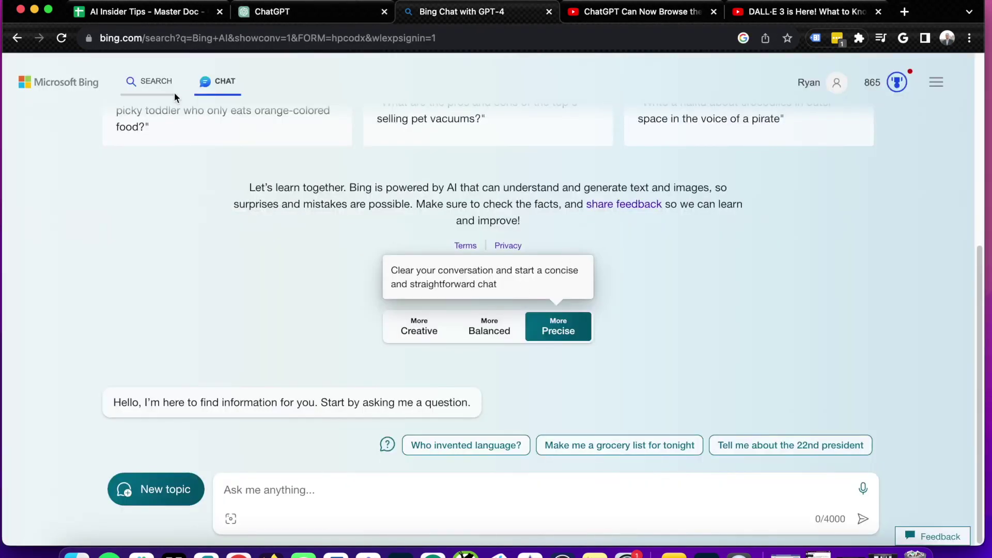
left_click(281, 13)
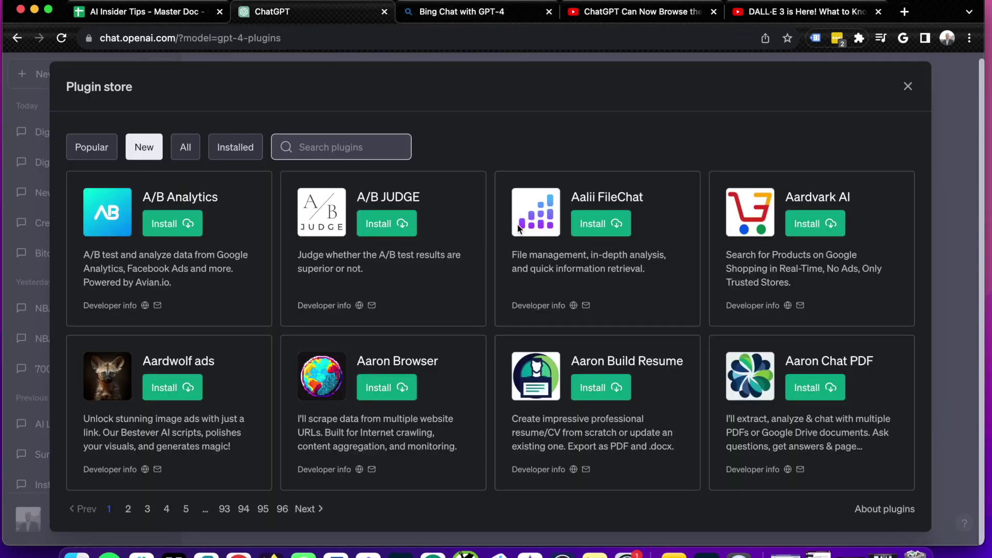
left_click(907, 87)
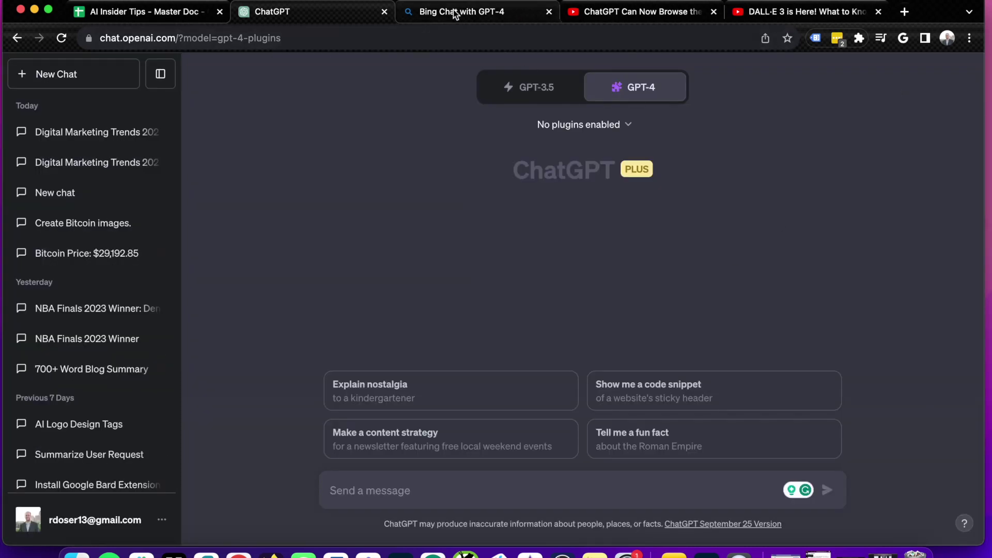
Flip between Bing Chat and ChatGPT, ending on Bing's empty More Precise chat
left_click(511, 13)
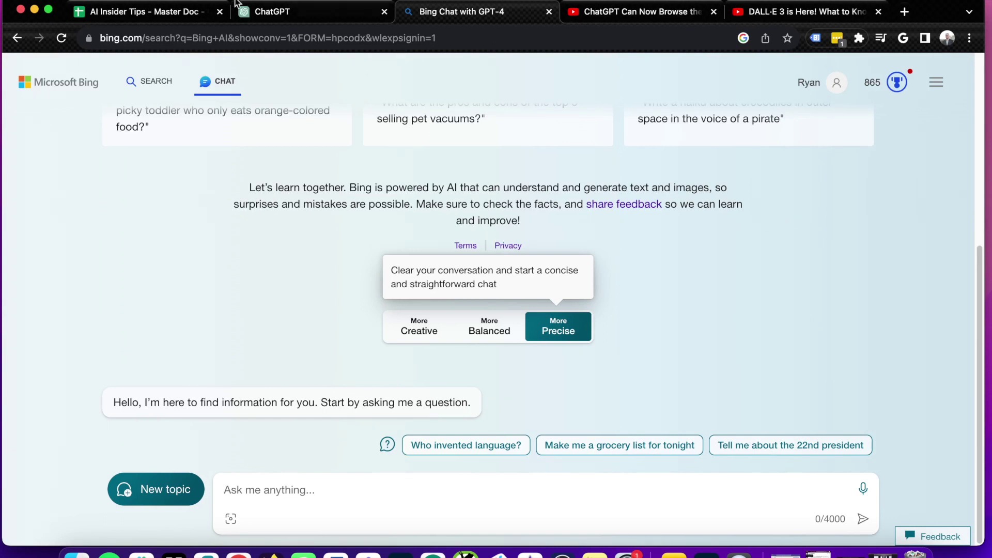
left_click(260, 10)
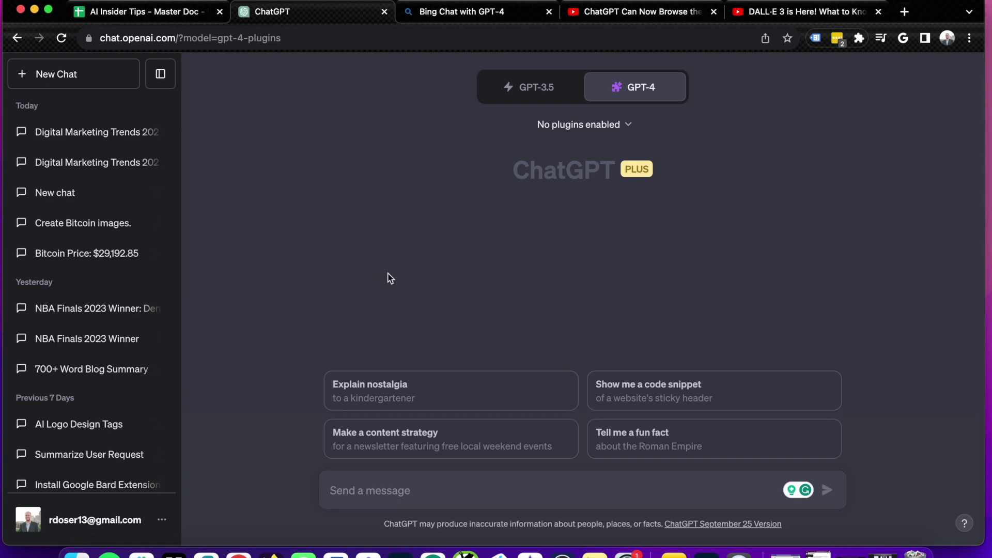
left_click(455, 11)
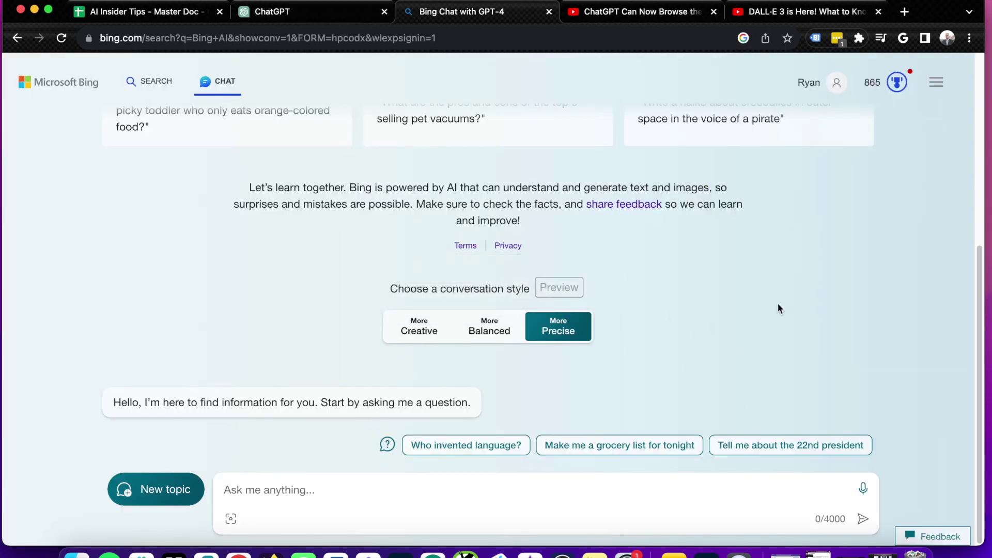
Load seowriting.ai in a new browser tab and scroll through its homepage
left_click(905, 10)
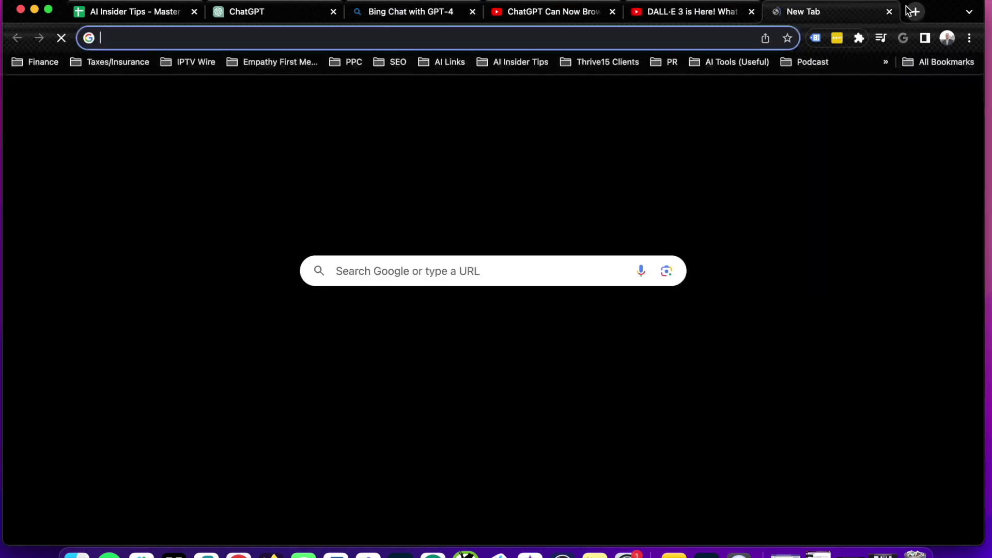
type("seowriting.ai")
key("Return")
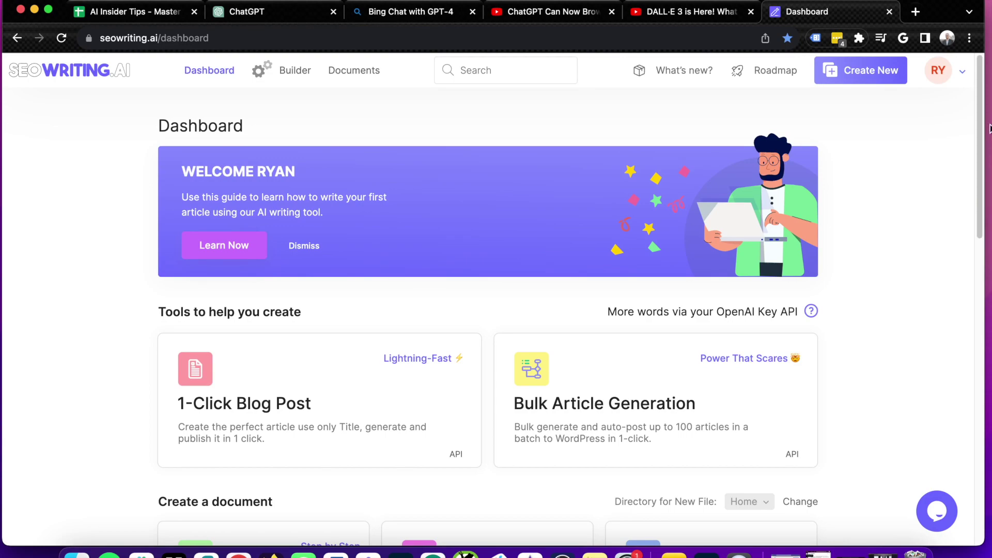
scroll(985, 155, "down", 4)
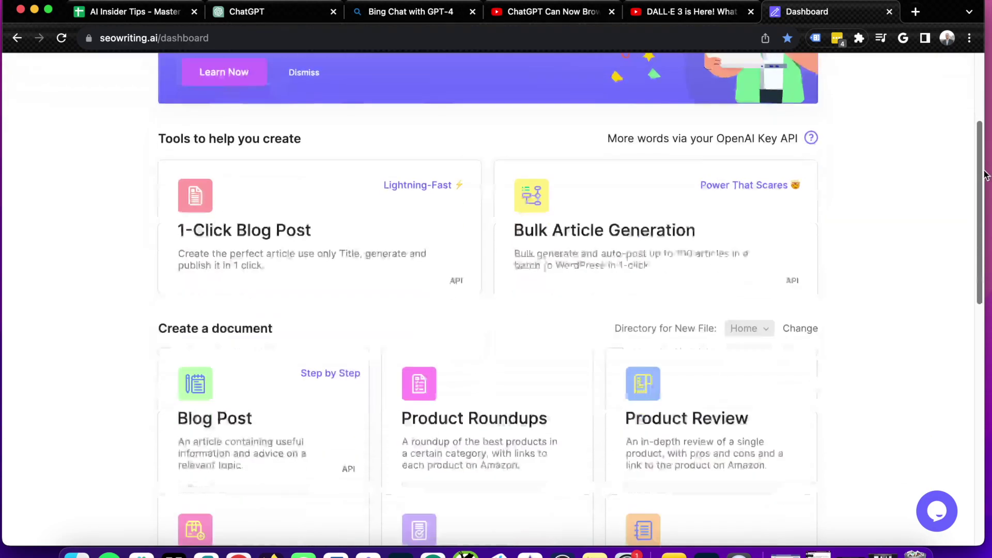
scroll(985, 176, "down", 4)
scroll(305, 94, "up", 12)
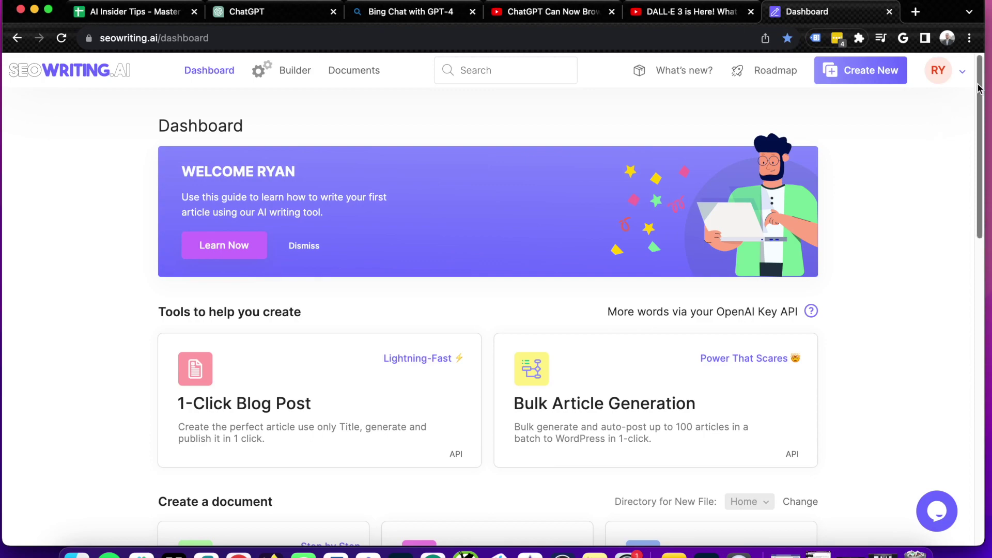
View SEOWriting.ai's Bulk Article Generation tool, then go to the Dashboard
left_click(646, 377)
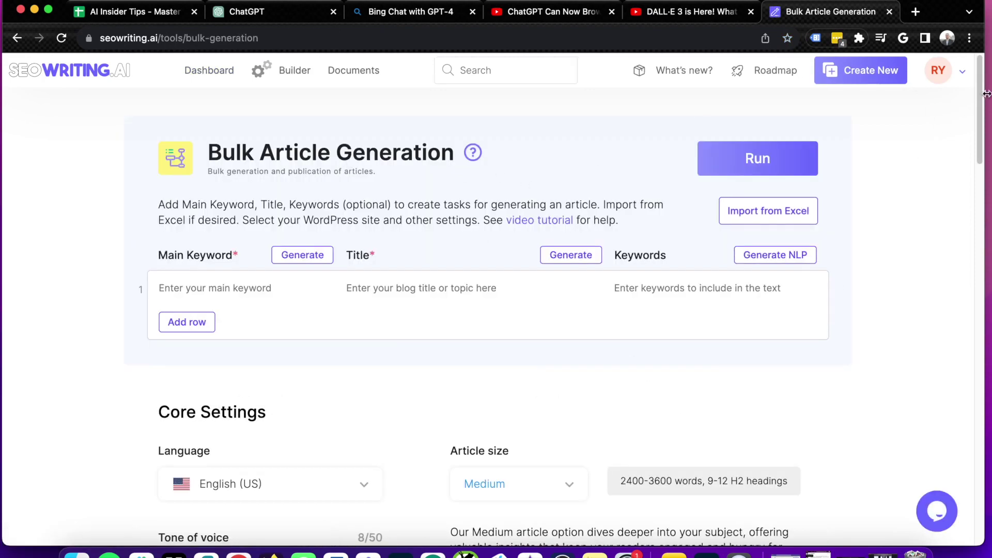
left_click_drag(981, 93, 951, 72)
left_click(208, 77)
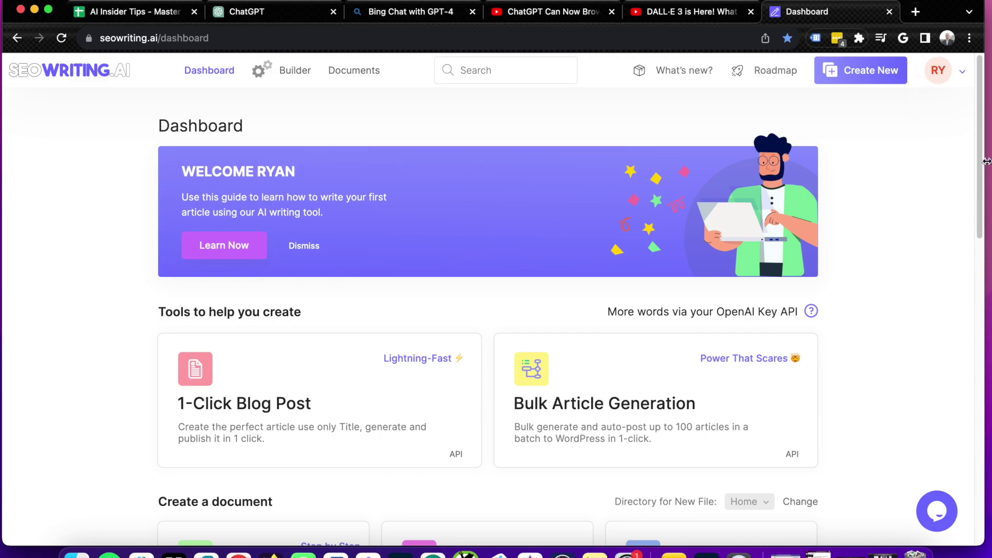
left_click_drag(980, 163, 938, 95)
Bring ChatGPT's empty GPT-4 Plugins chat page back to the front
left_click(316, 12)
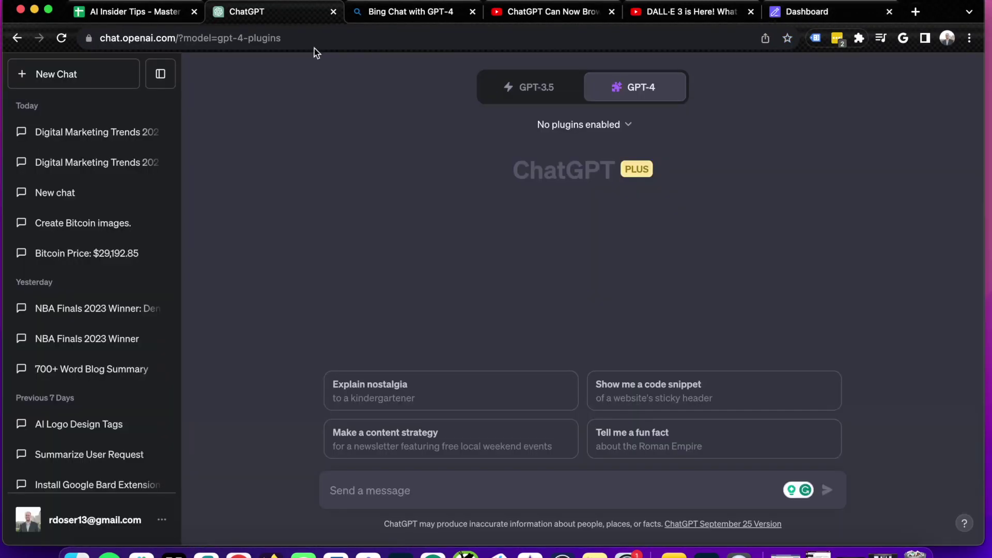